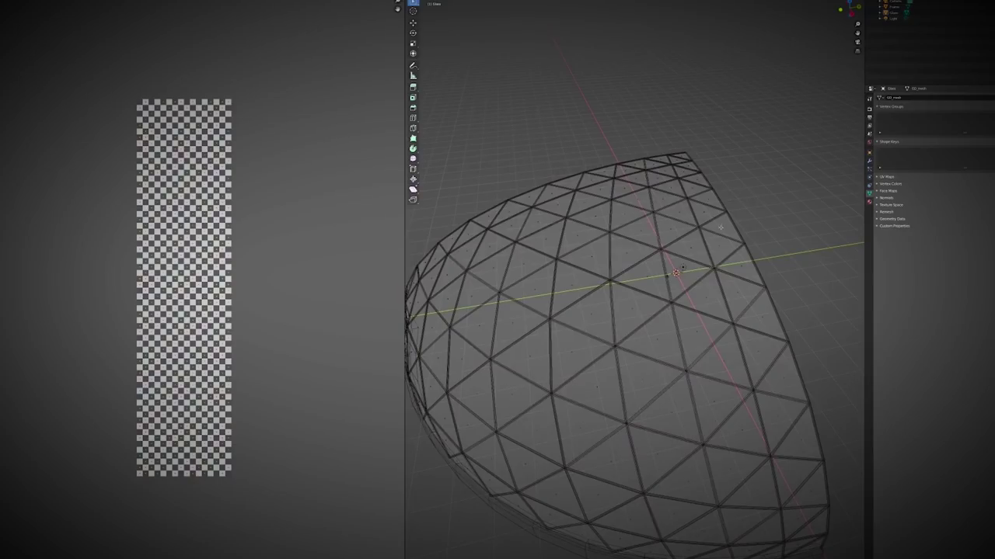
Orbit around the glass dome and textured ship to inspect the red-cross textures from several angles
middle_click_drag(720, 227, 712, 285)
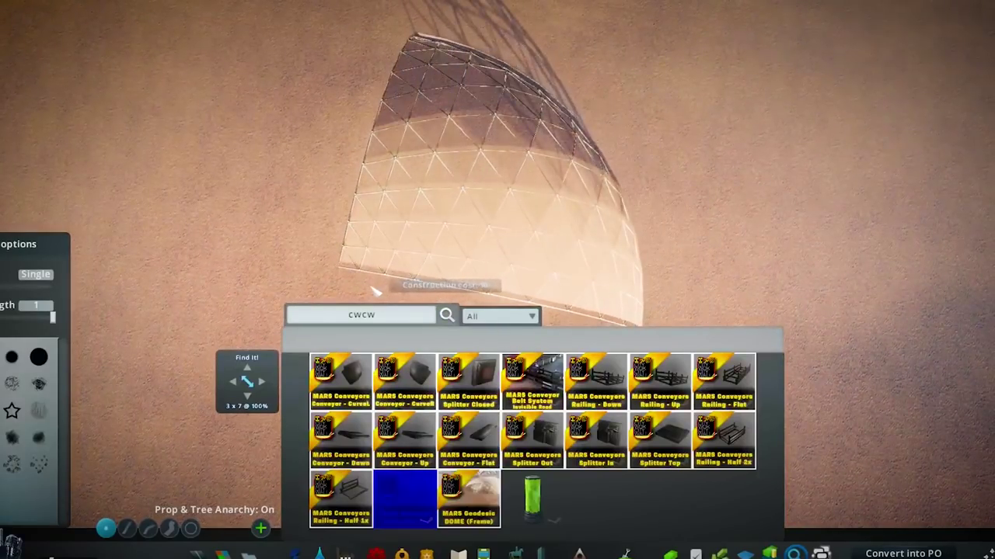
key("ctrl+p")
middle_click_drag(609, 218, 529, 264)
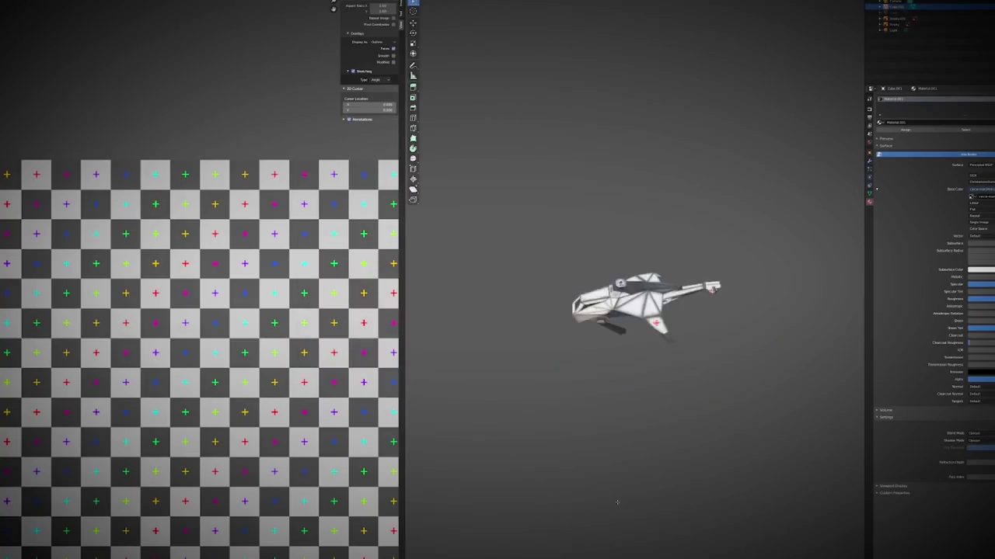
middle_click_drag(645, 327, 668, 342)
scroll(614, 342, "up", 5)
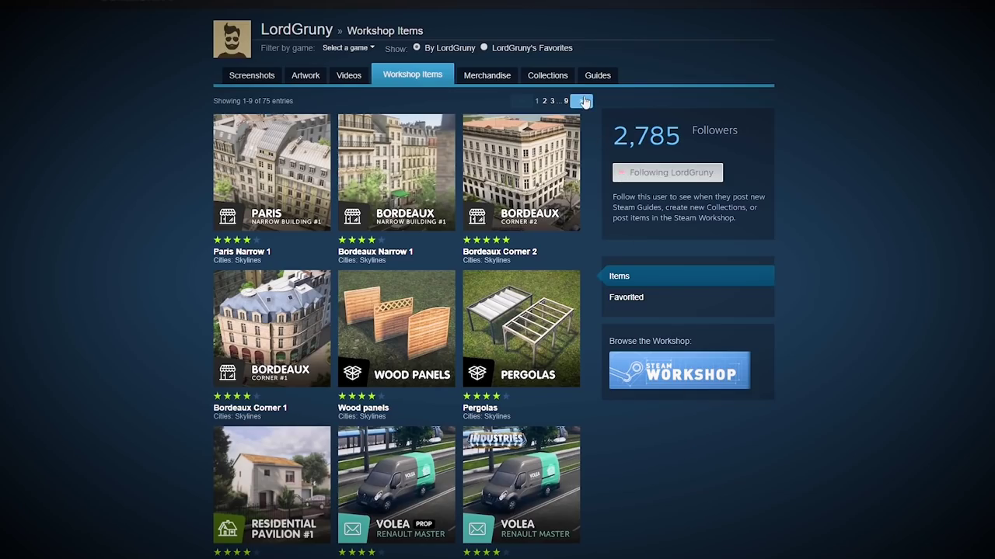
Read through the Building and Decal Shader asset-creation guides on cslmodding.info
left_click(584, 101)
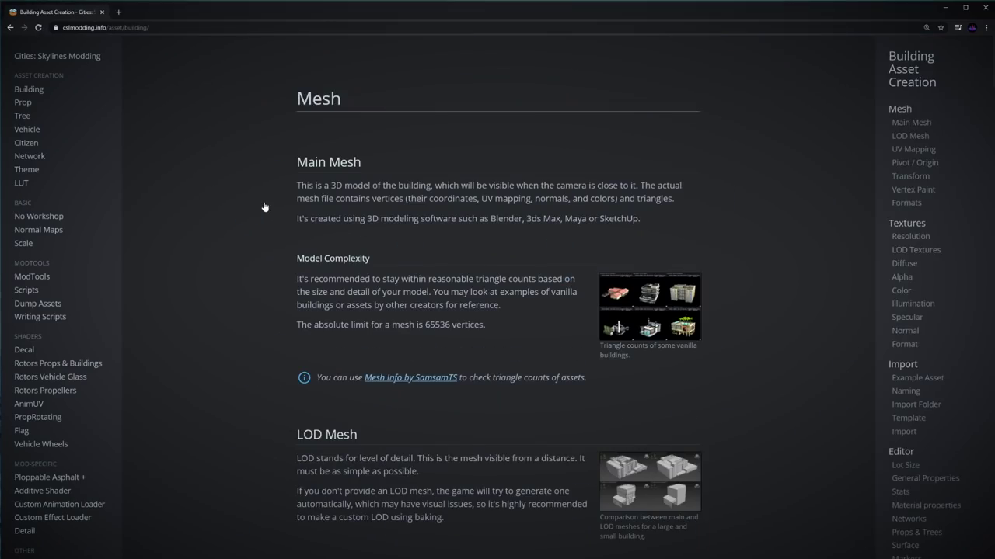
scroll(438, 239, "down", 15)
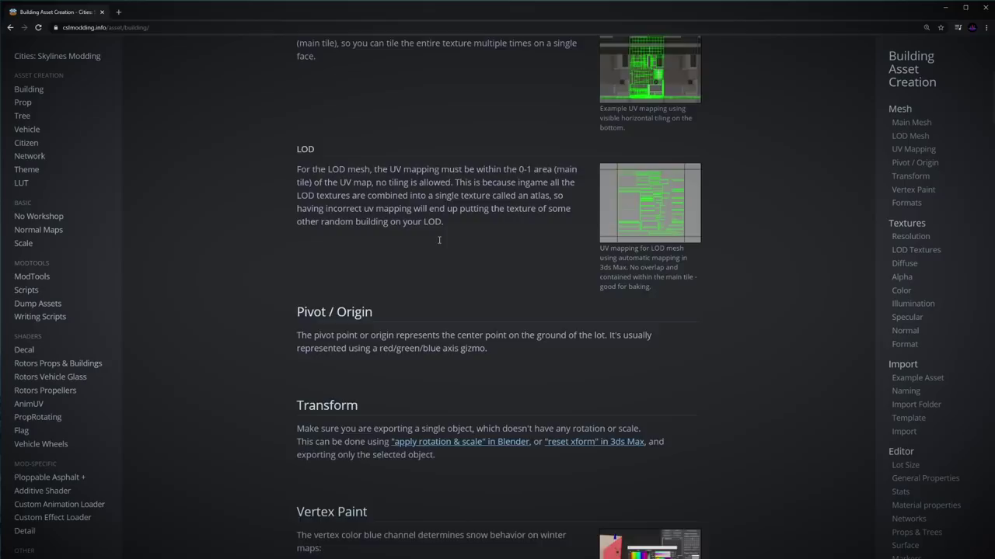
scroll(439, 243, "down", 3)
left_click(24, 350)
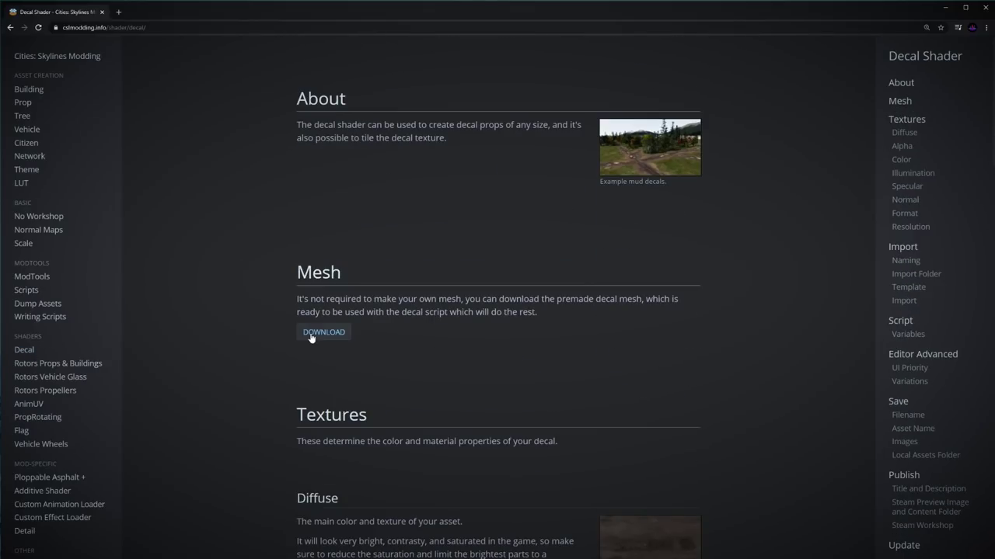
scroll(311, 337, "down", 13)
scroll(311, 335, "up", 3)
scroll(311, 334, "up", 10)
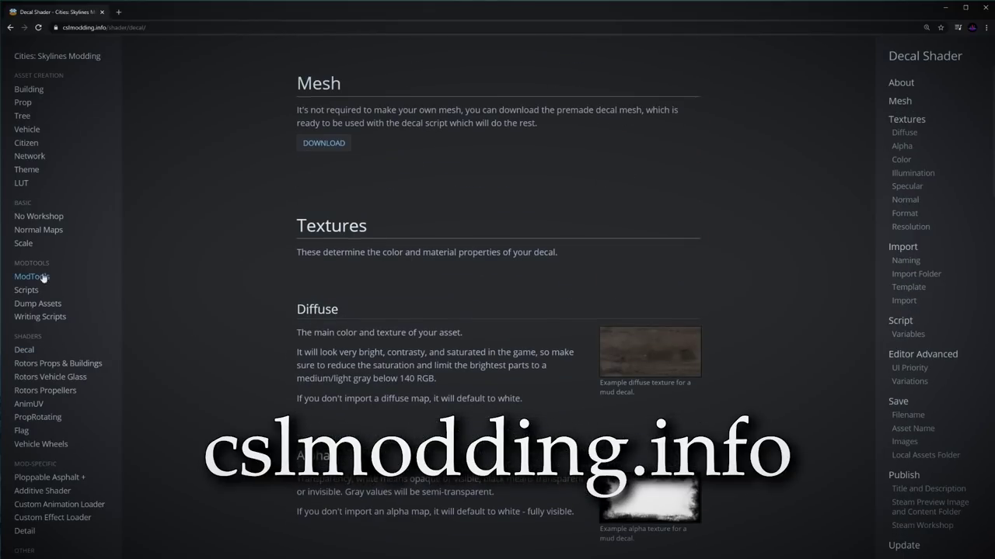
Read through the Network Asset Creation and Custom Effect Loader guides
left_click(30, 158)
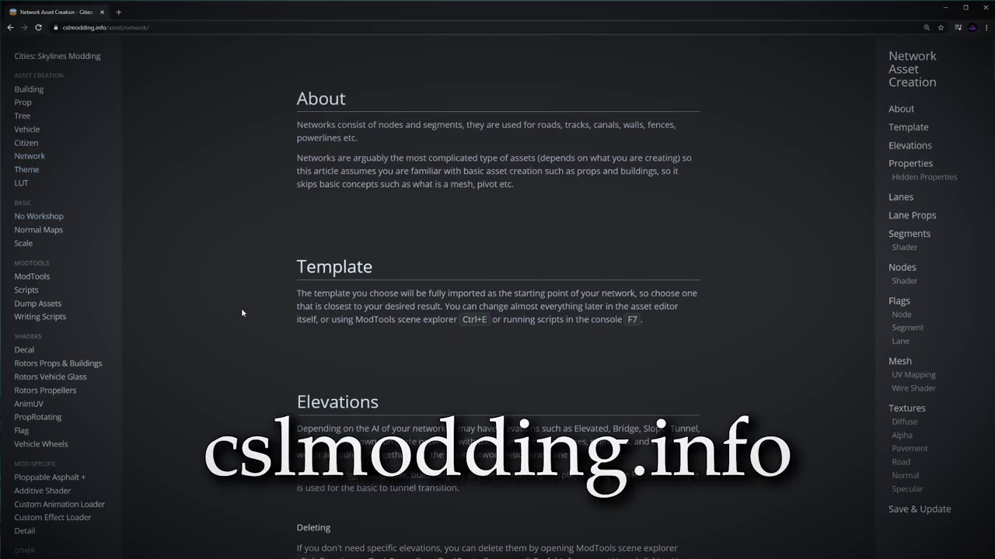
scroll(240, 307, "down", 20)
scroll(241, 312, "down", 20)
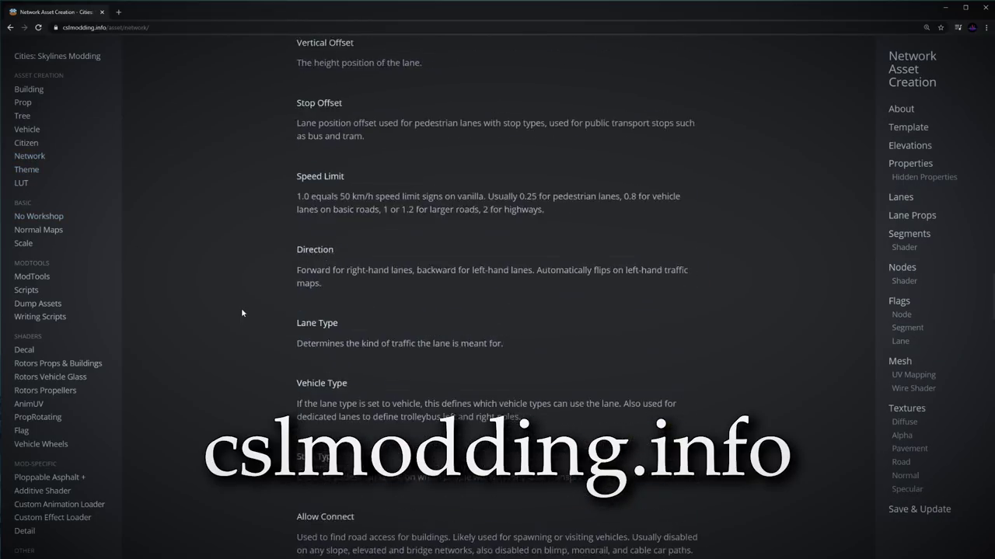
left_click(68, 516)
scroll(233, 350, "down", 15)
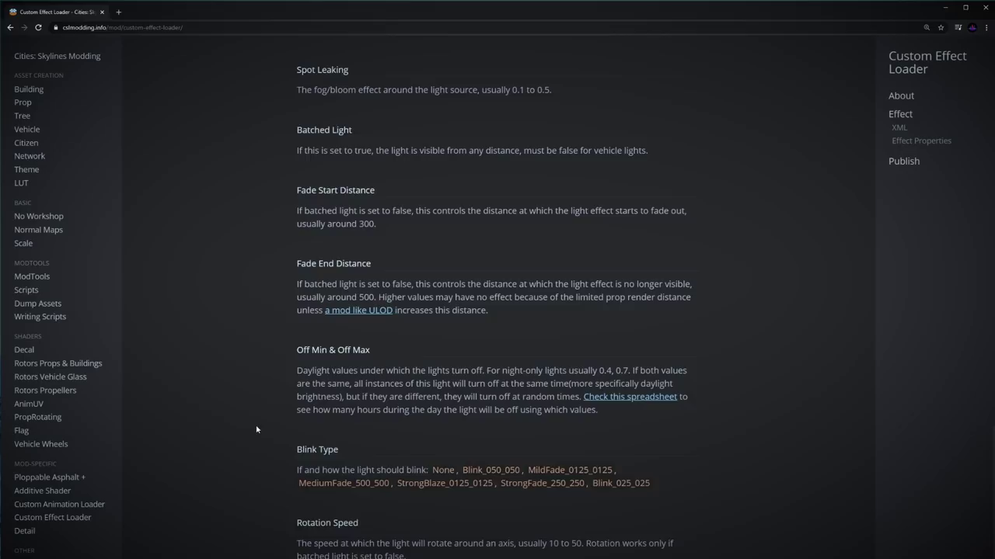
scroll(117, 272, "up", 15)
Scroll through the Vehicle Asset Creation guide
left_click(26, 130)
scroll(214, 357, "down", 15)
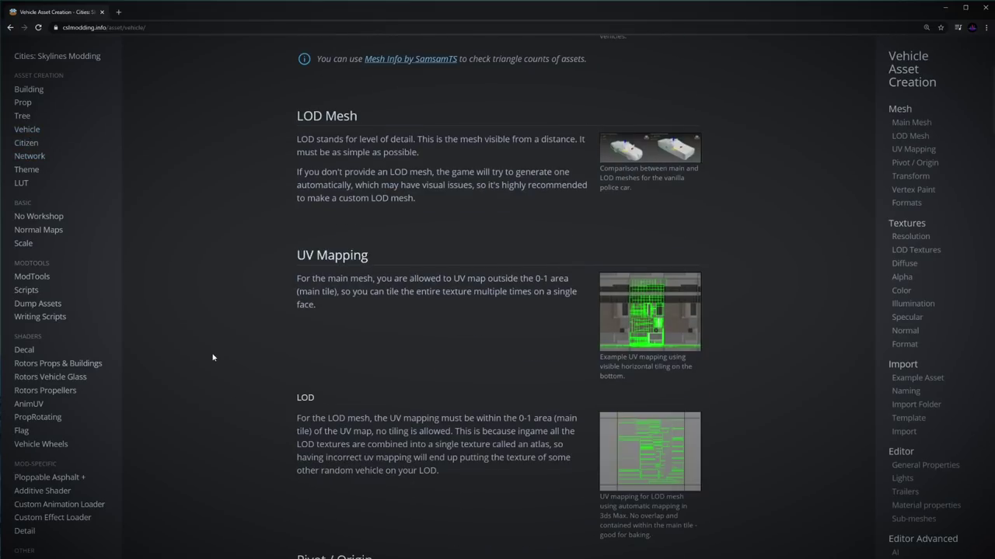
scroll(497, 310, "down", 3)
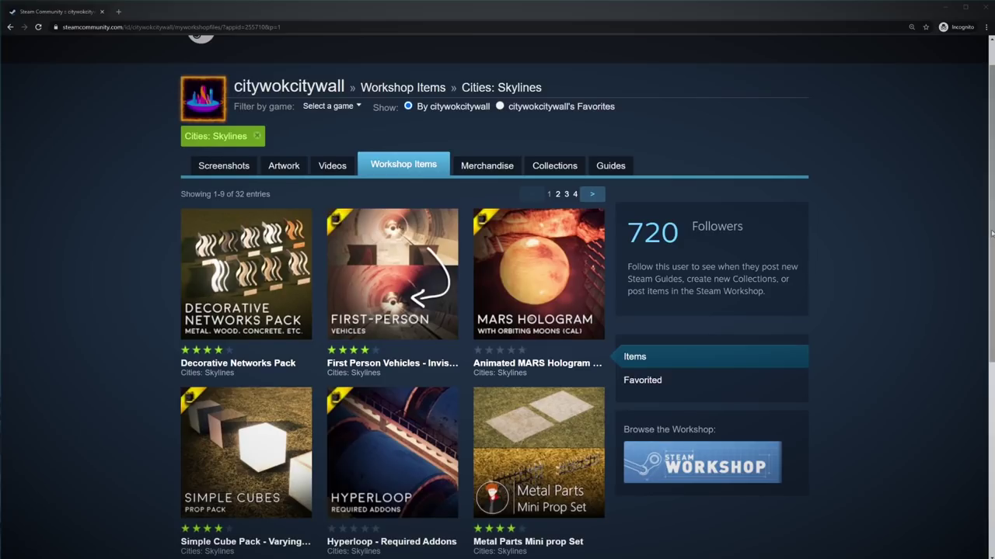
scroll(990, 288, "down", 2)
Page through the creator's workshop items to page 3, then the last page with entries 28-32
left_click_drag(989, 288, 989, 319)
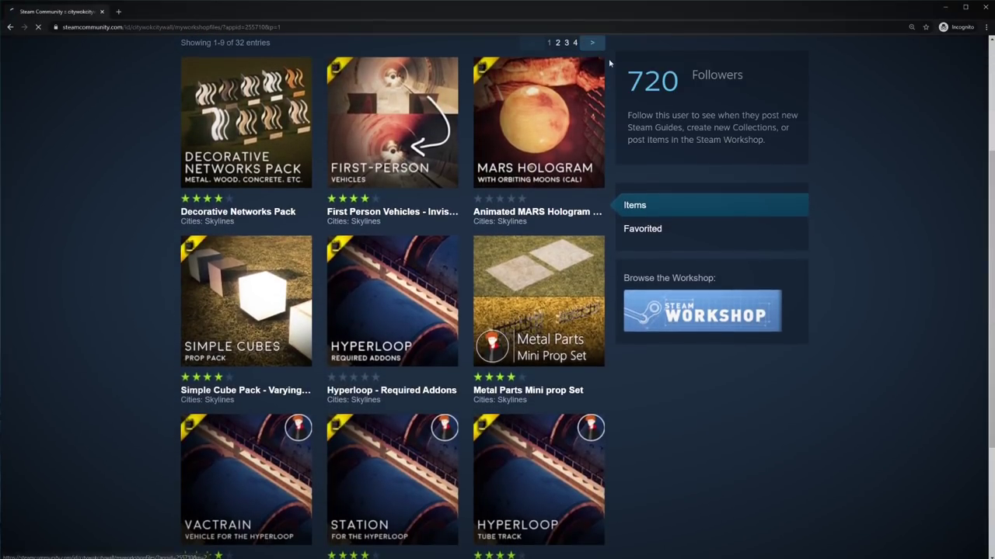
scroll(982, 280, "down", 3)
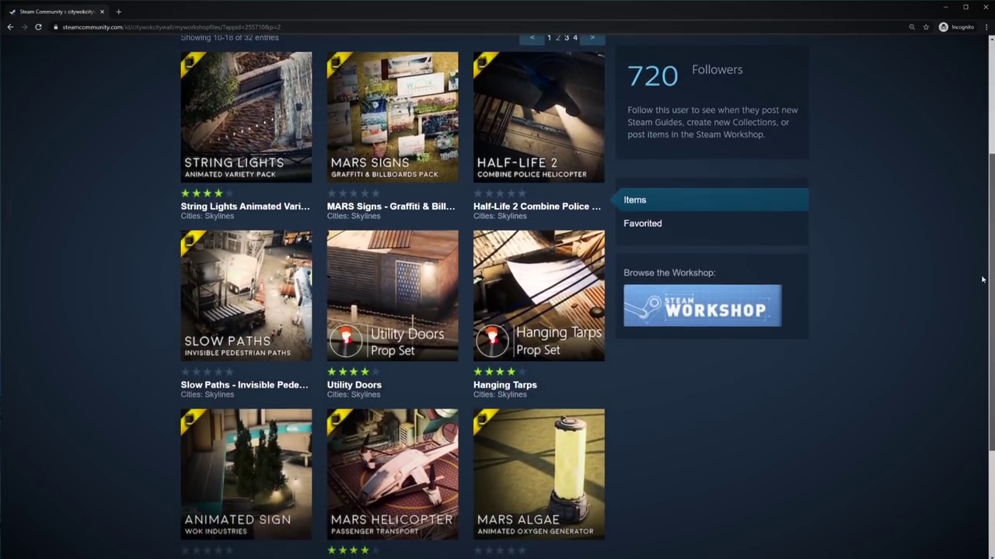
scroll(772, 350, "down", 5)
left_click(572, 407)
scroll(988, 318, "down", 2)
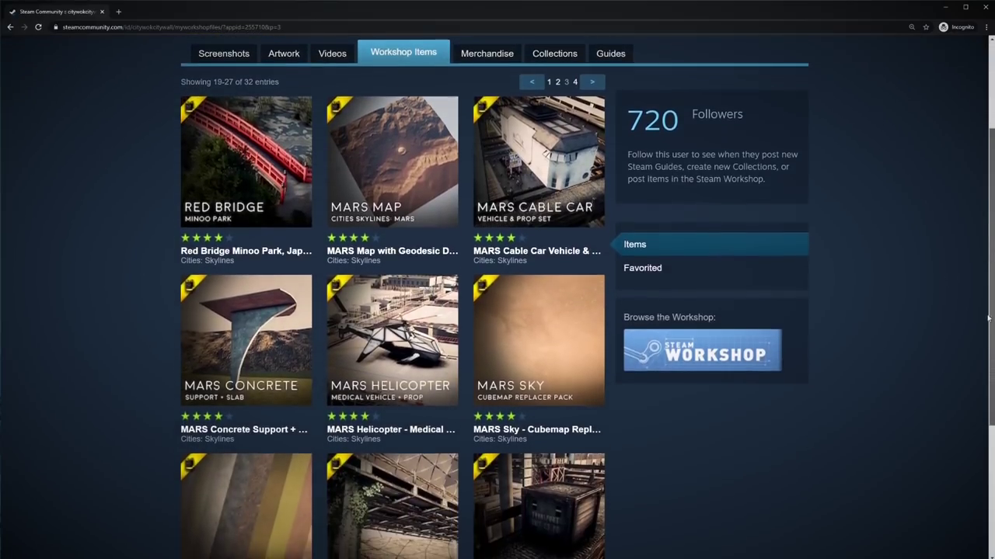
scroll(988, 319, "down", 3)
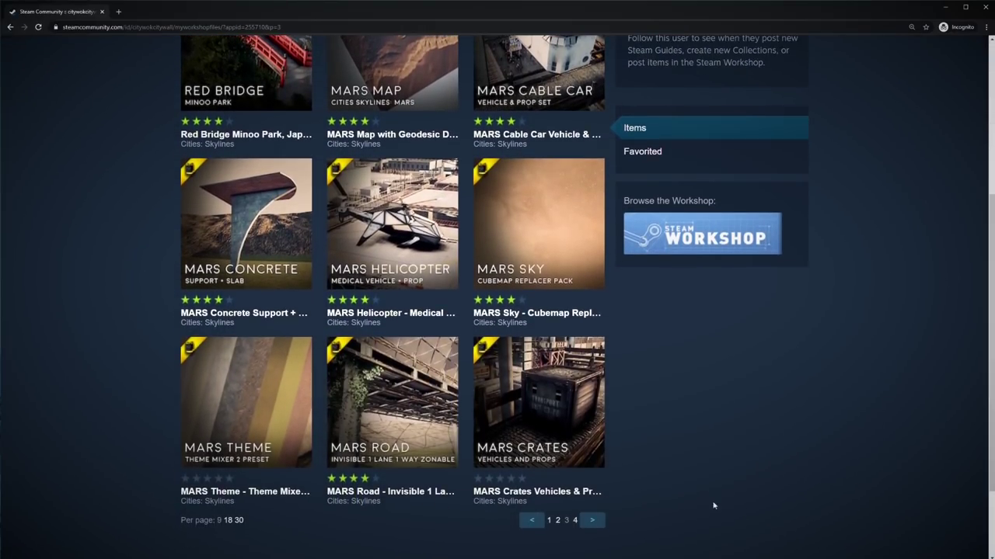
left_click(592, 519)
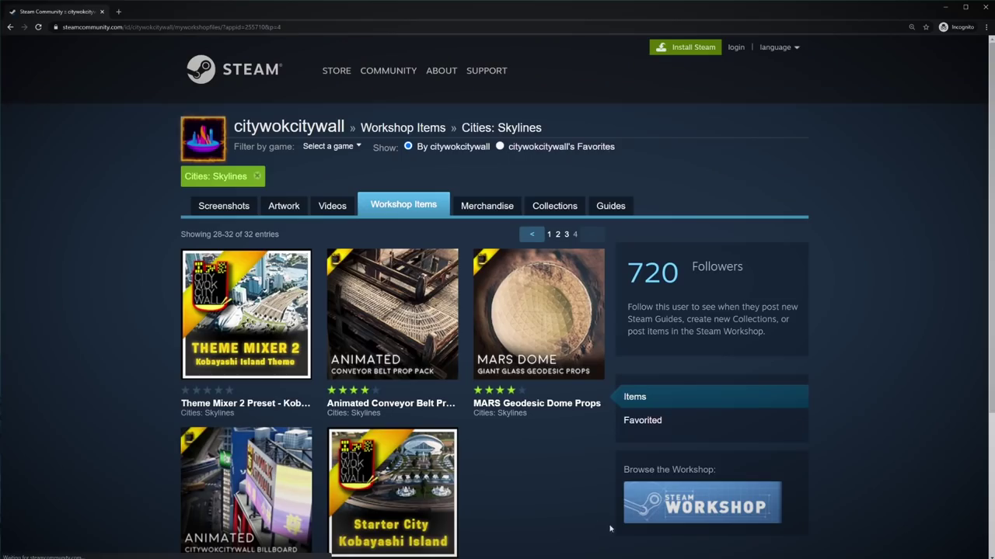
scroll(986, 213, "down", 3)
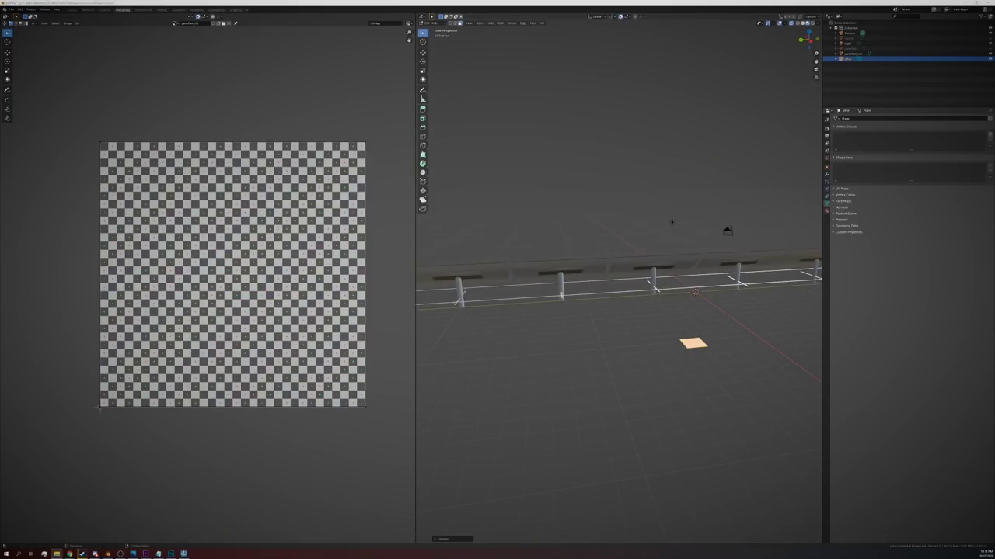
In the game, duplicate the stilt pieces and stamp a mud decal beside the left building
key("alt+Tab")
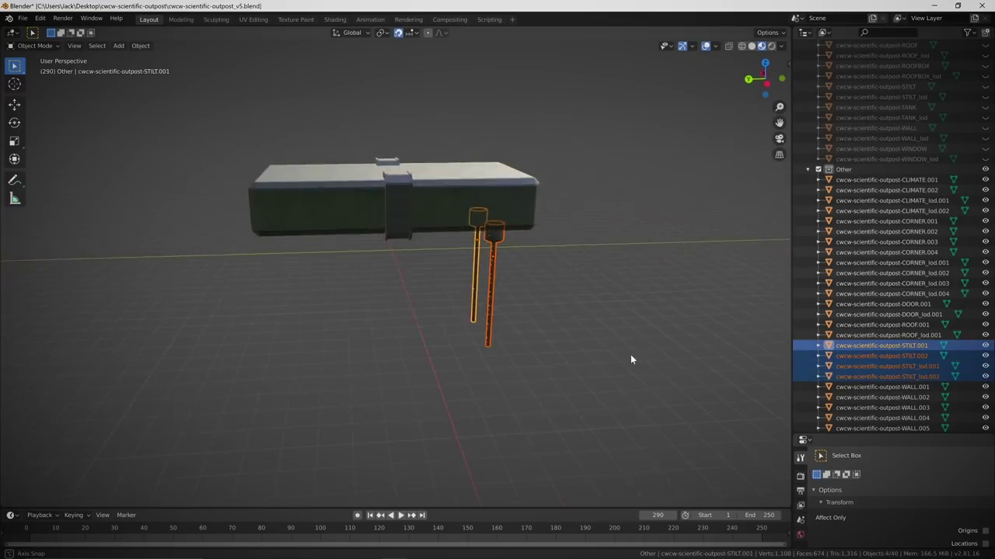
key("shift+d")
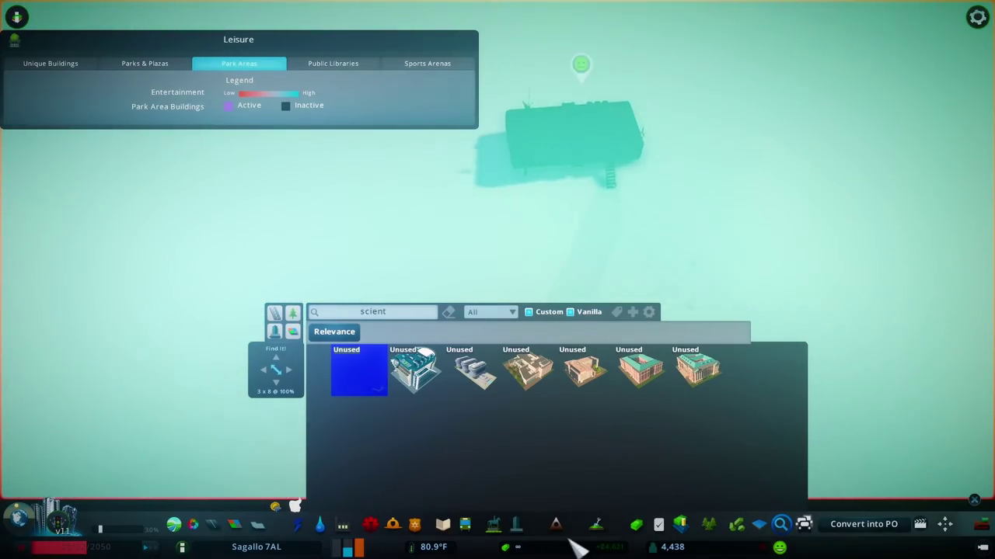
left_click(595, 529)
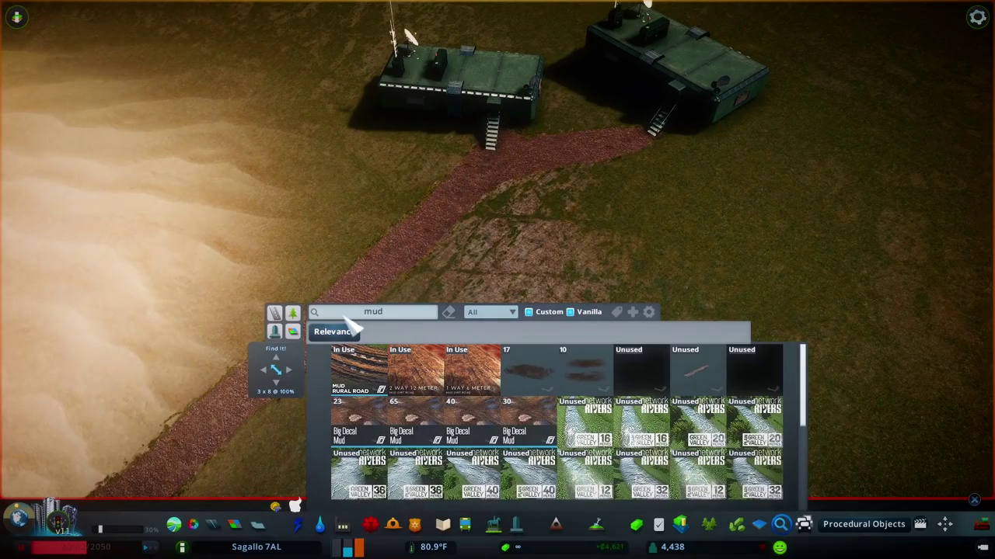
left_click(416, 423)
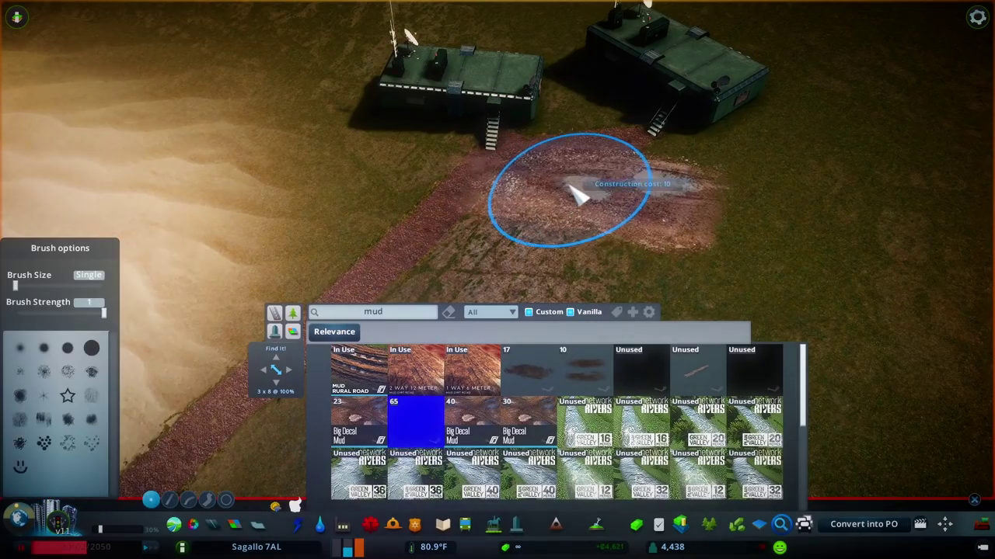
left_click(548, 131)
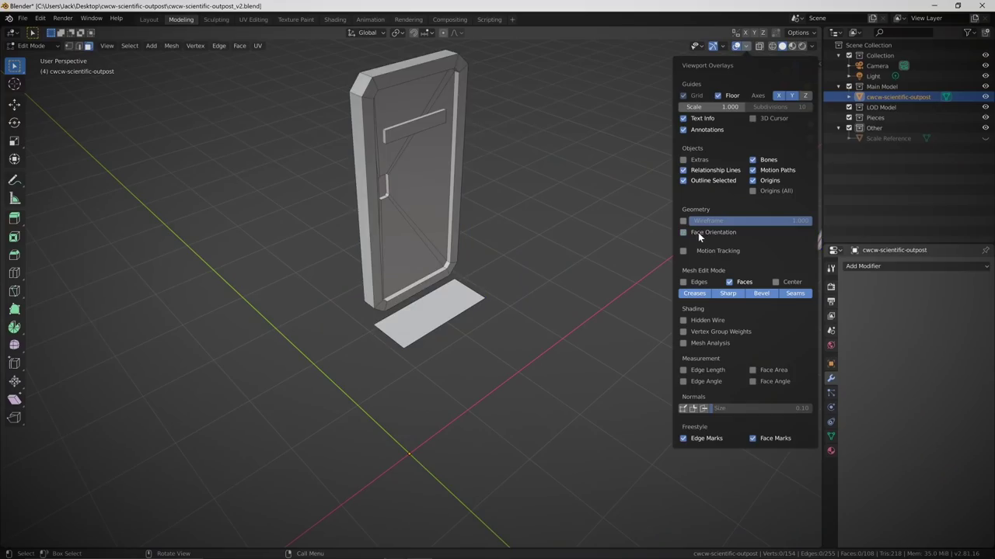
In UV Editing, unwrap the floor face under the door and shrink its UV island
left_click(254, 19)
left_click(628, 321)
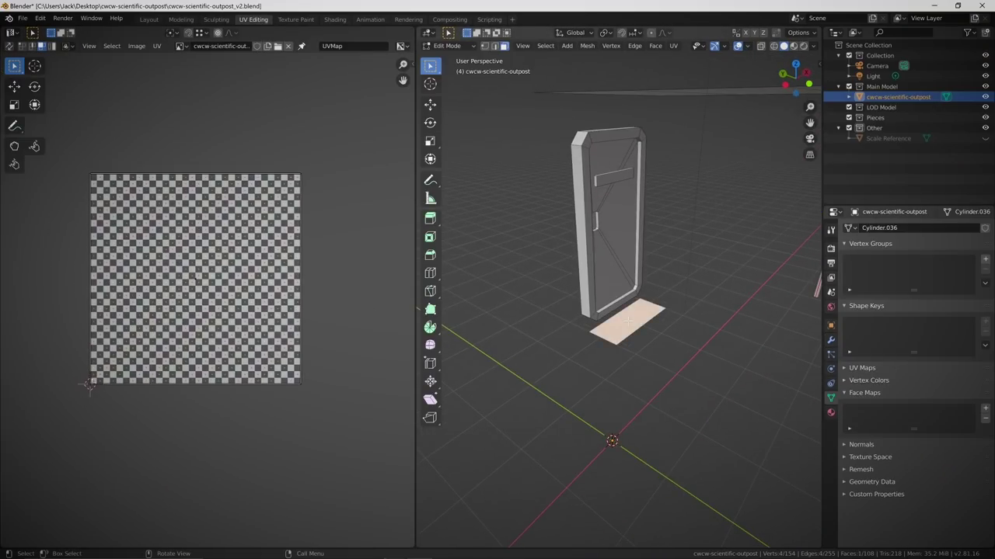
key("u")
left_click(627, 321)
middle_click_drag(628, 320, 650, 373)
key("s")
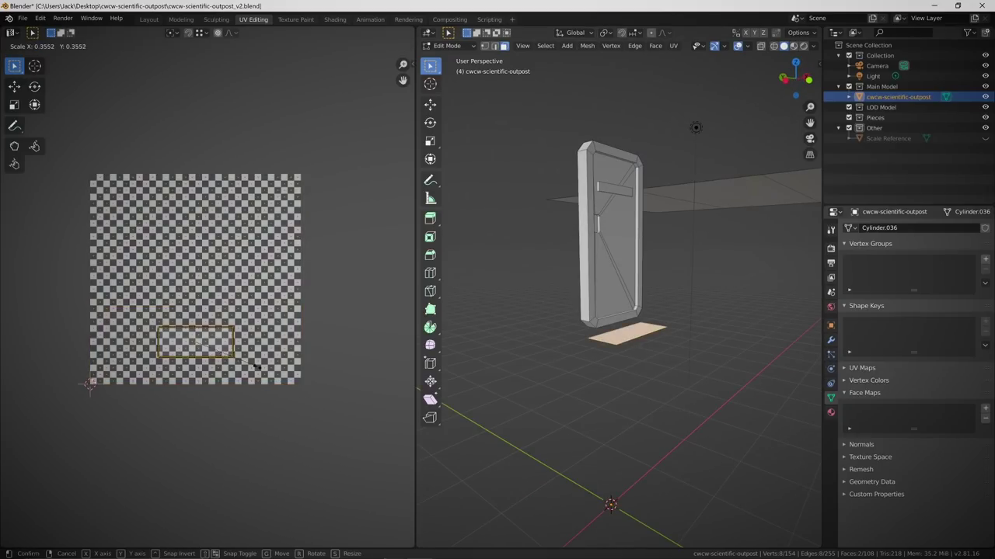
left_click(256, 367)
Select the whole mesh and move its UV islands into place on the checker grid
key("a")
left_click(382, 269)
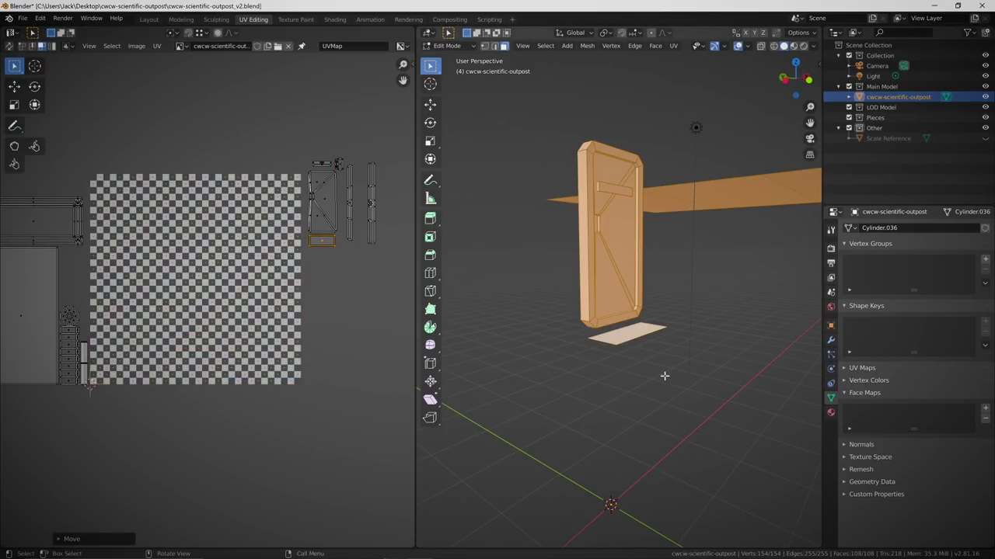
middle_click_drag(664, 377, 684, 365)
left_click(182, 19)
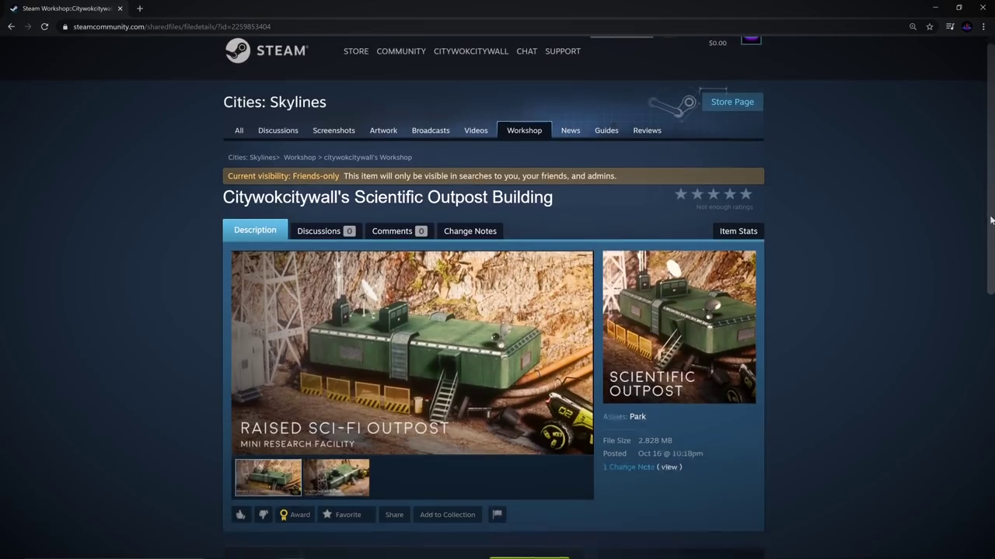
Scroll down the Scientific Outpost Building workshop page to its description
scroll(983, 251, "down", 2)
scroll(981, 257, "down", 2)
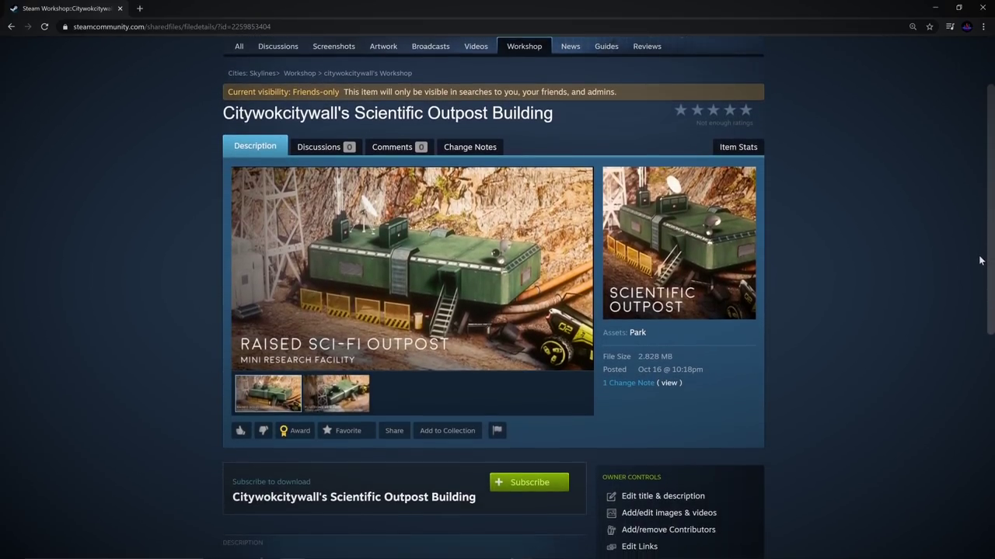
scroll(975, 272, "down", 3)
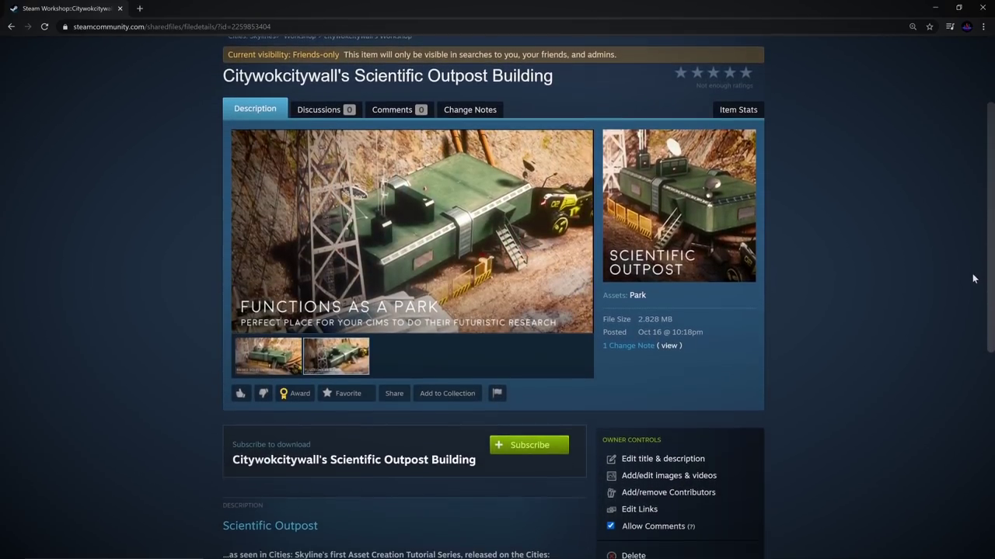
scroll(959, 327, "down", 1)
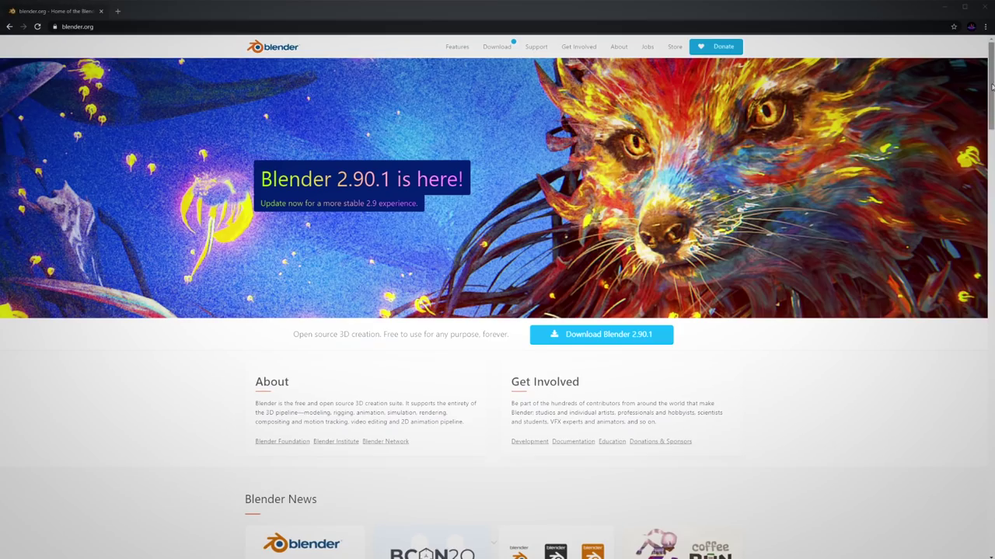
scroll(987, 155, "down", 2)
scroll(987, 156, "up", 2)
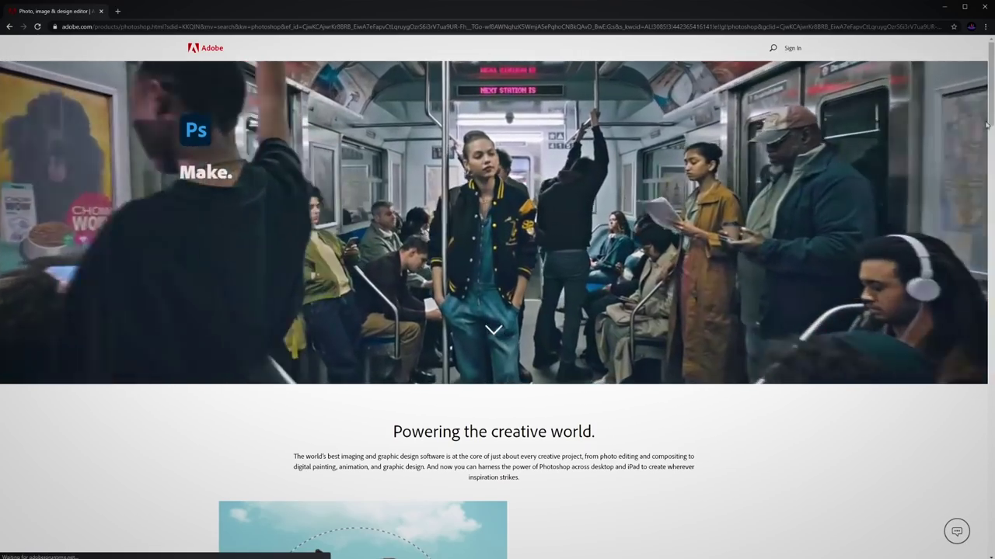
Scroll through Adobe's Photoshop and Plans & Pricing pages, then go to GIMP's downloads page
scroll(990, 284, "down", 10)
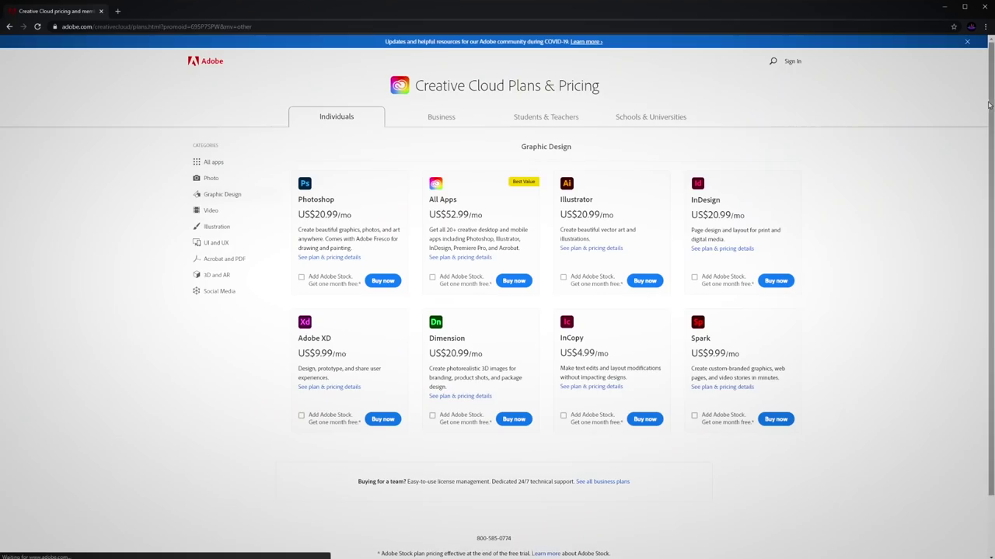
scroll(992, 116, "down", 1)
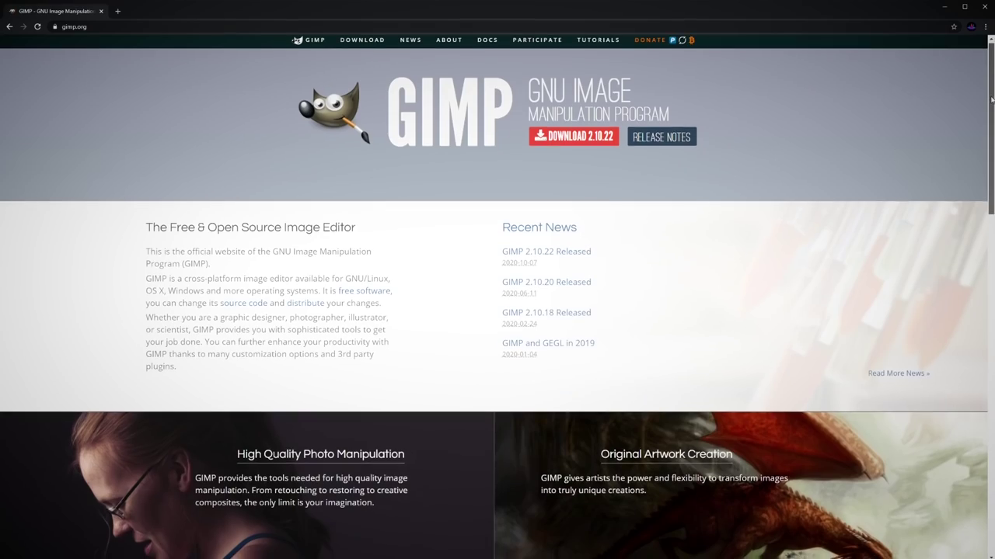
scroll(991, 117, "down", 15)
scroll(992, 71, "up", 15)
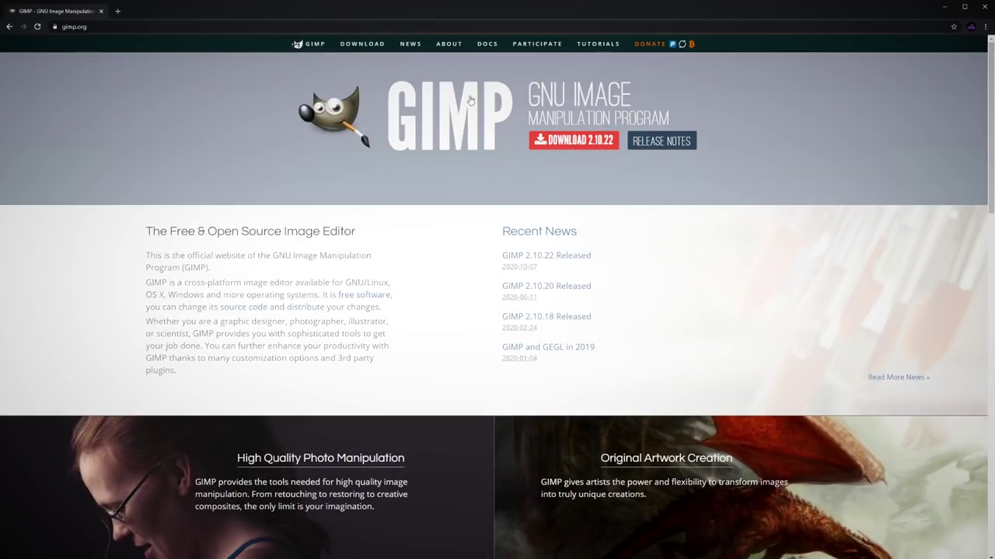
left_click(362, 43)
Scroll through the YouTube 'blender tutorials' search results
left_click_drag(991, 105, 953, 102)
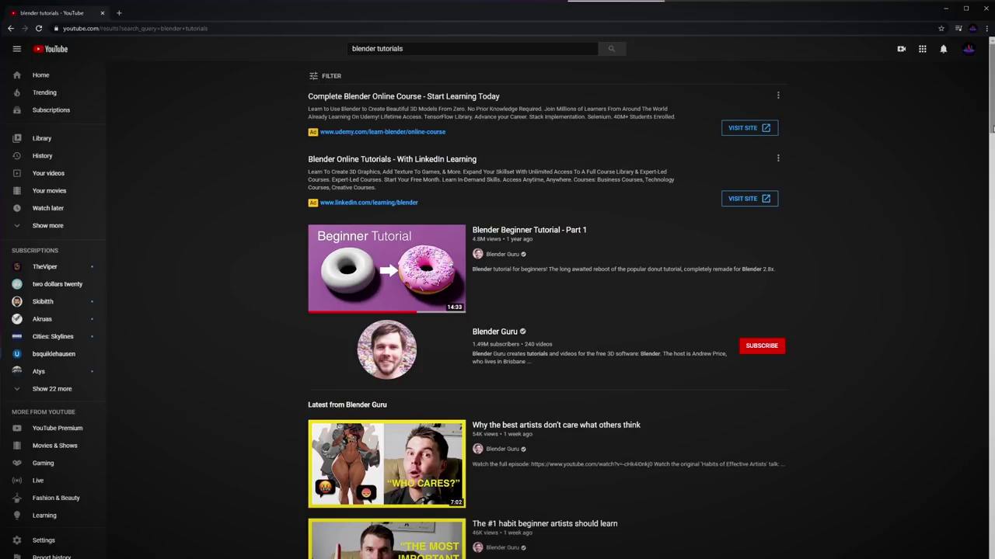
scroll(991, 140, "down", 1)
scroll(991, 140, "down", 6)
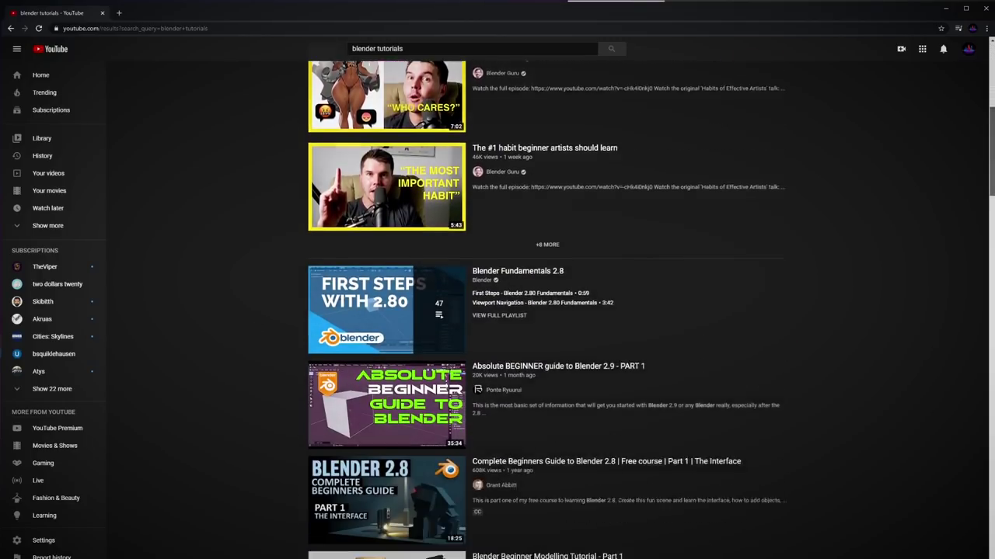
left_click_drag(991, 212, 992, 62)
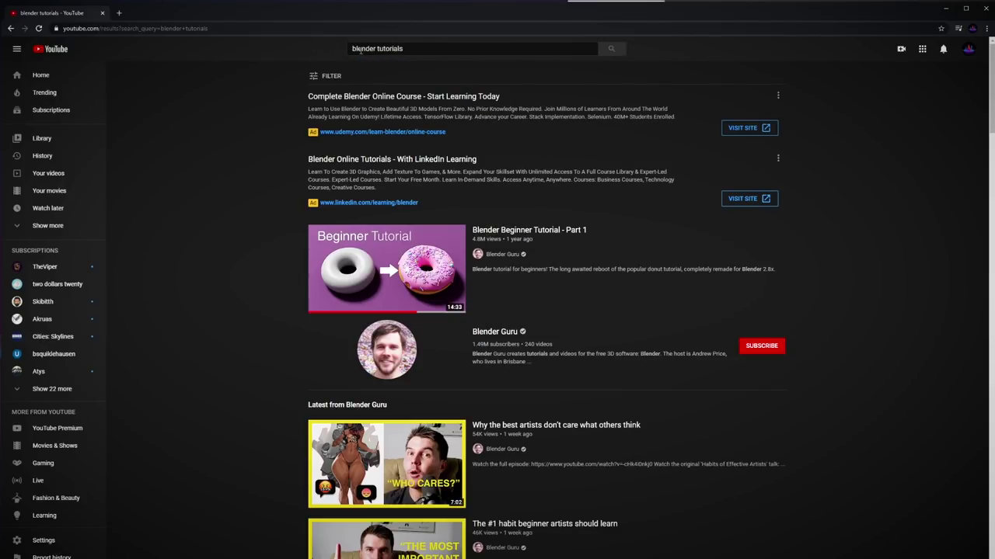
Replace 'blender' with 'photoshop' in the YouTube search and run it
double_click(363, 48)
type("photoshop")
key("Return")
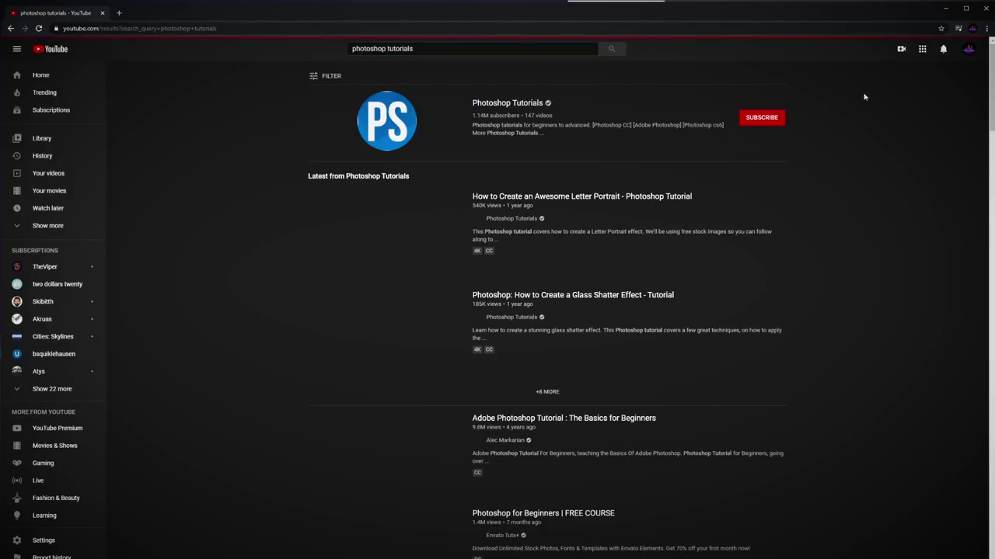
left_click_drag(993, 86, 992, 143)
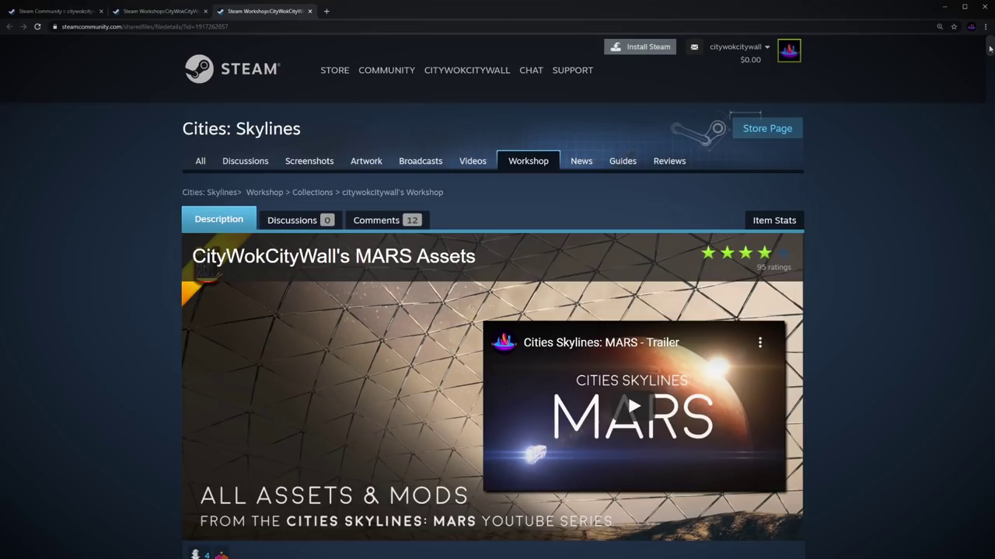
Drag the scrollbar down to bring the MARS Assets collection's 924-item list into view
left_click_drag(990, 48, 989, 59)
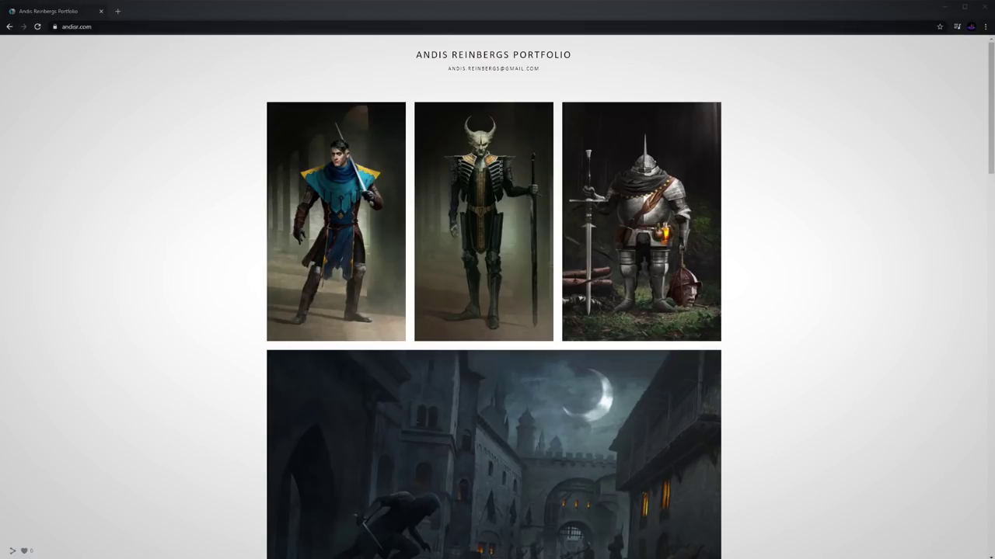
Scroll the portfolio, enlarge the sci-fi rover artwork, then select the web address to replace it
left_click_drag(991, 122, 987, 399)
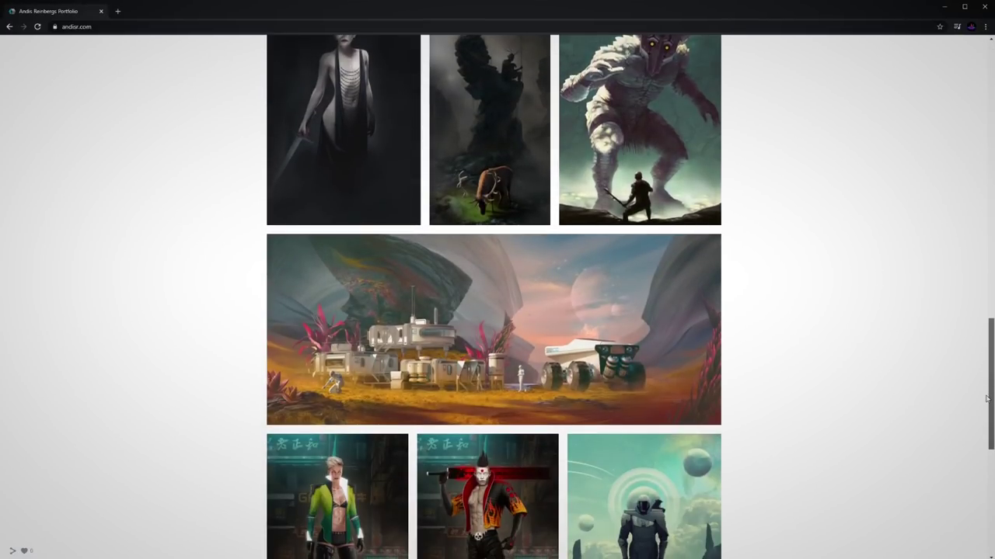
left_click(604, 284)
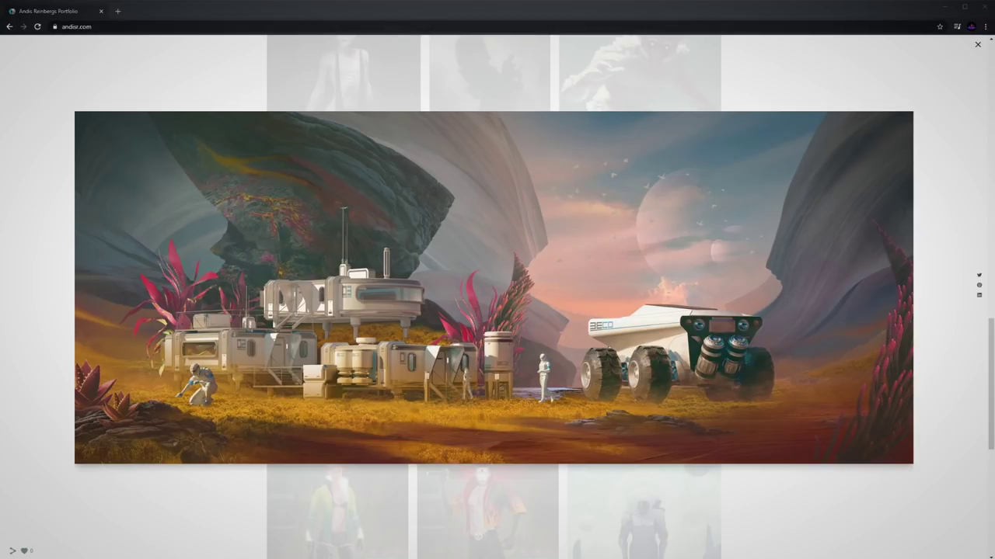
left_click(204, 25)
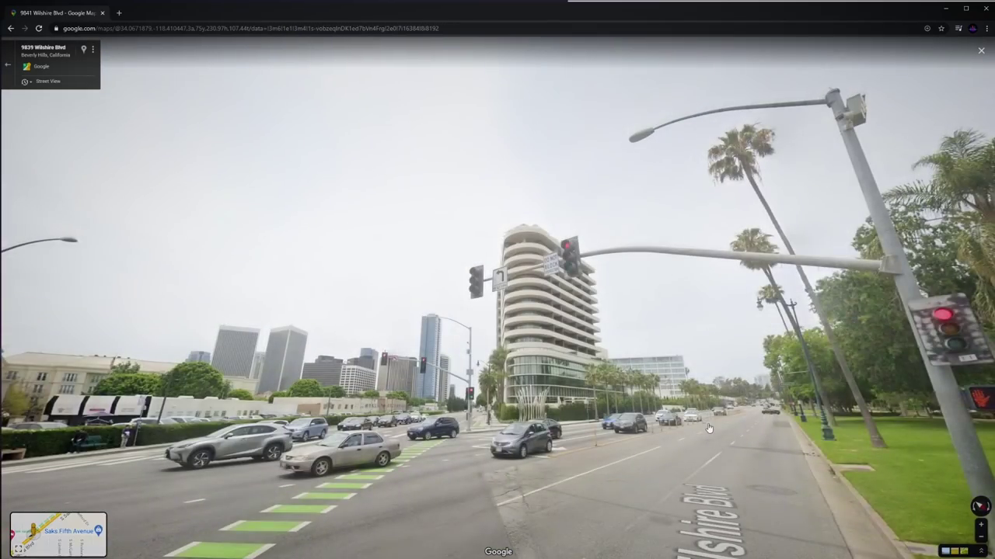
Enter Google Maps Street View along Wilshire Blvd
left_click(712, 429)
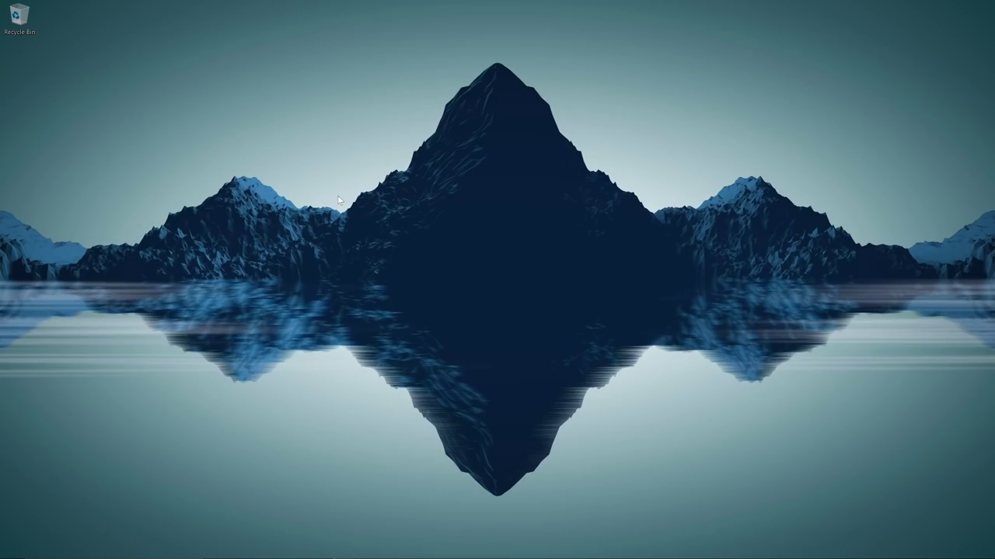
Create a desktop folder named cwcw-scientific-outpost and open it
right_click(411, 177)
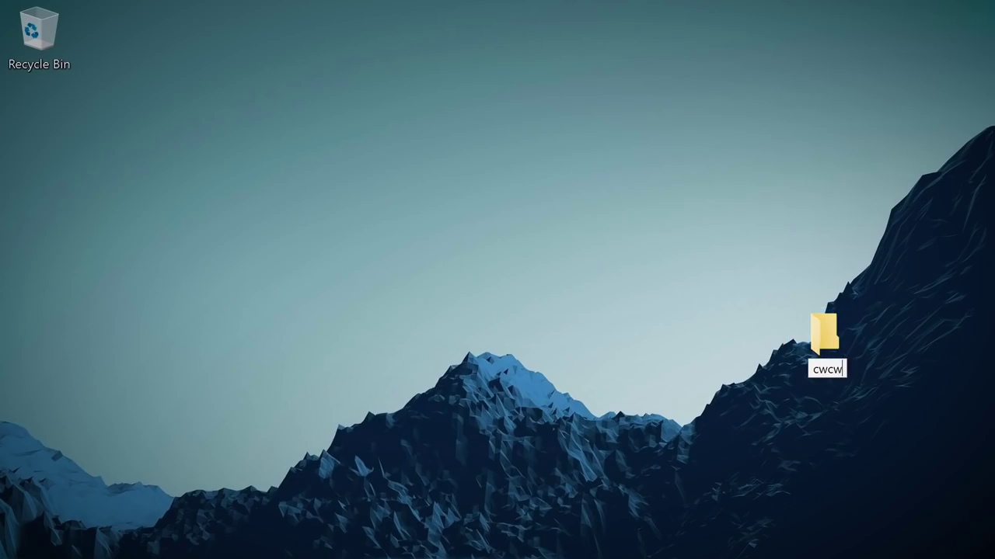
type("-scientific-outpost")
key("Return")
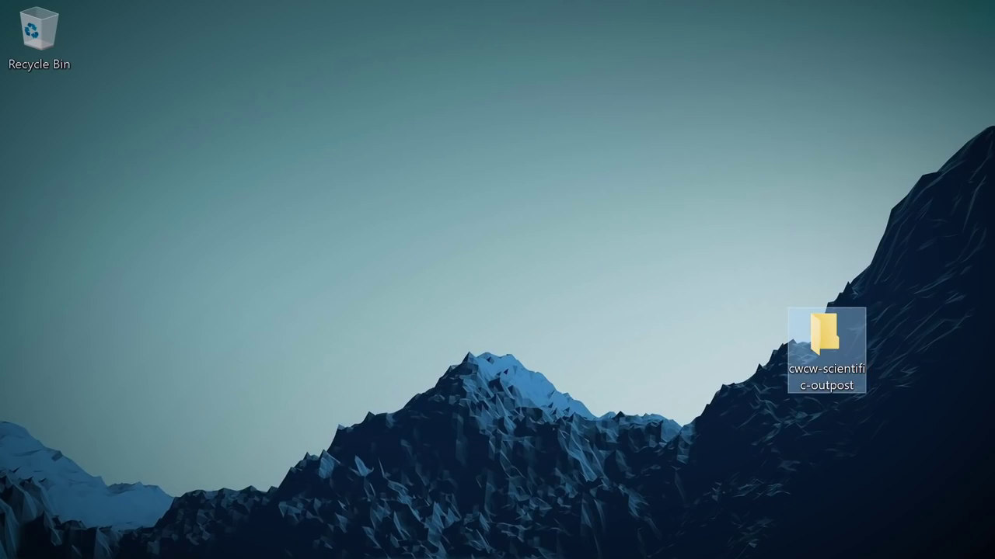
key("Return")
Add CRPs and Thumbnails subfolders inside the project folder
right_click(460, 277)
left_click(770, 522)
type("CRPs")
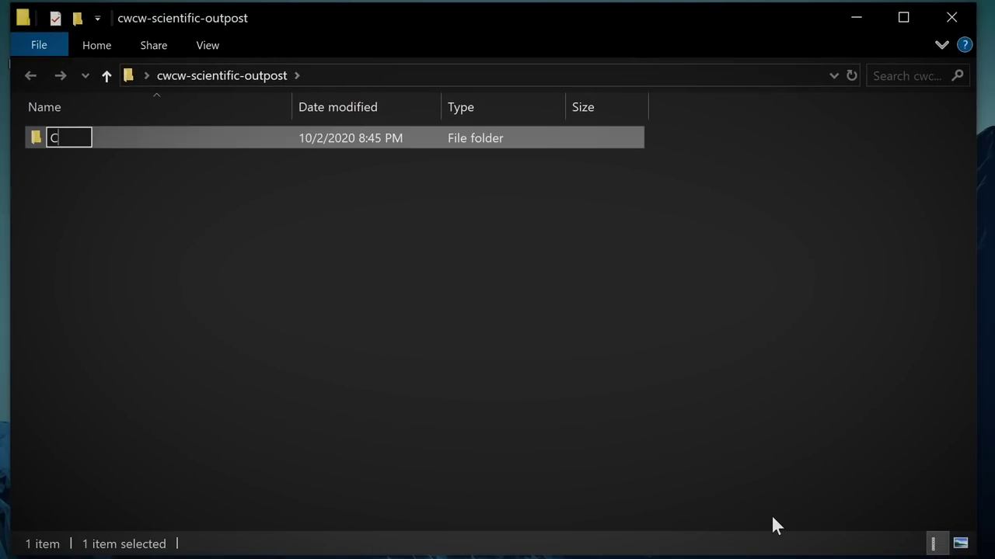
key("Return")
right_click(531, 456)
mouse_move(357, 486)
left_click(428, 488)
type("Thumbnails")
key("Return")
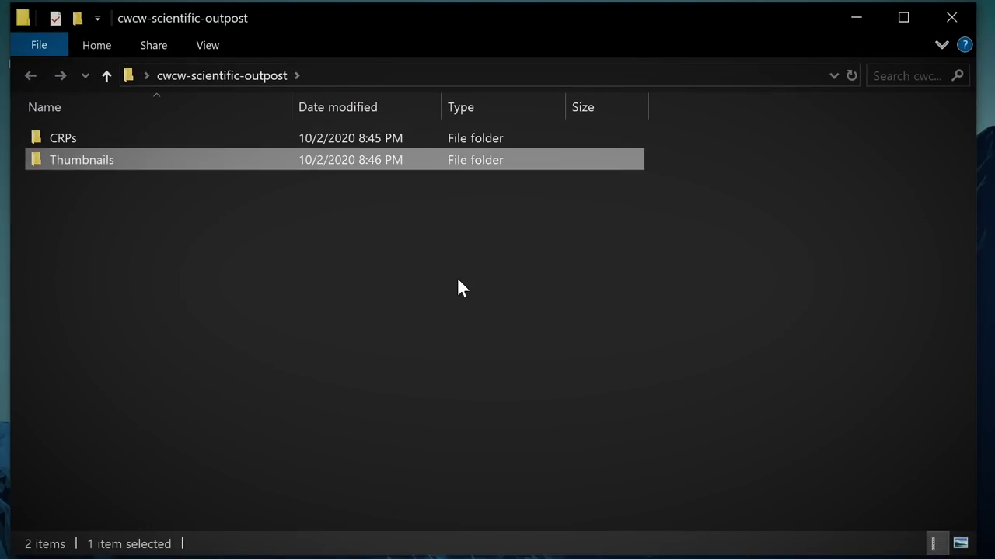
Add a Textures subfolder and start a fourth new subfolder
right_click(457, 276)
mouse_move(330, 505)
left_click(402, 500)
type("Textures")
key("Return")
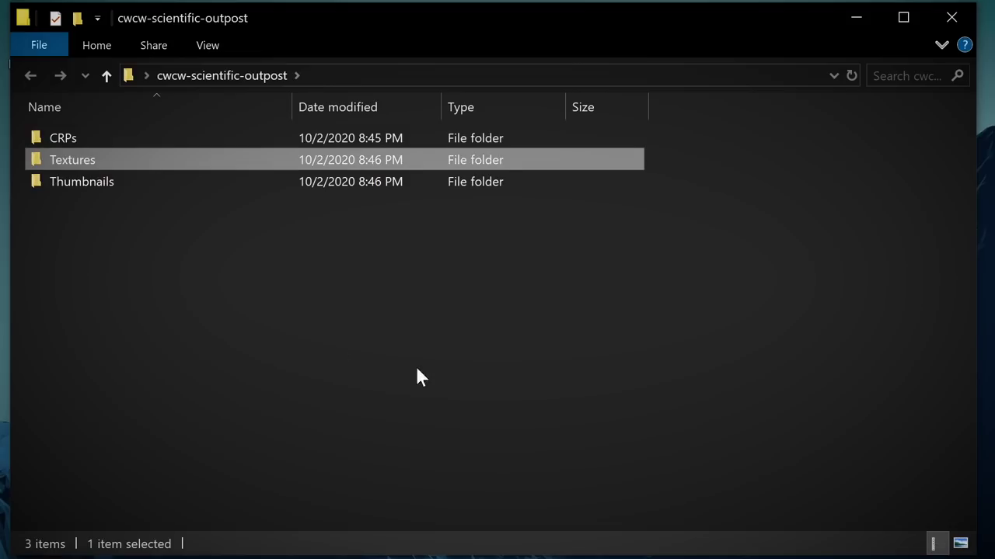
right_click(416, 377)
left_click(539, 549)
Name the fourth subfolder FBXs and start a new General scene in Blender
type("FBXs")
key("Return")
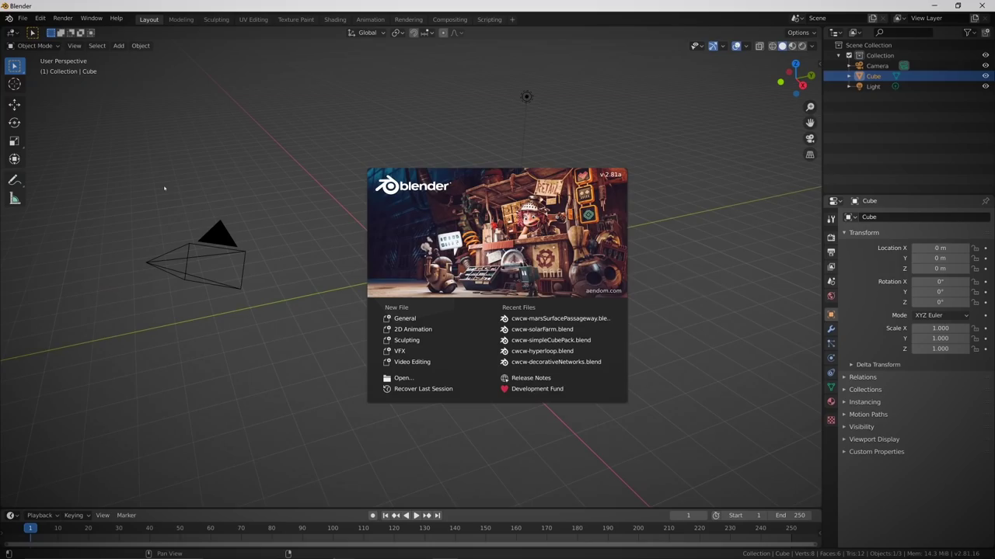
left_click(407, 319)
Save the scene as cwcw-scientific-outpost inside the cwcw-scientific-outpost folder
key("ctrl+s")
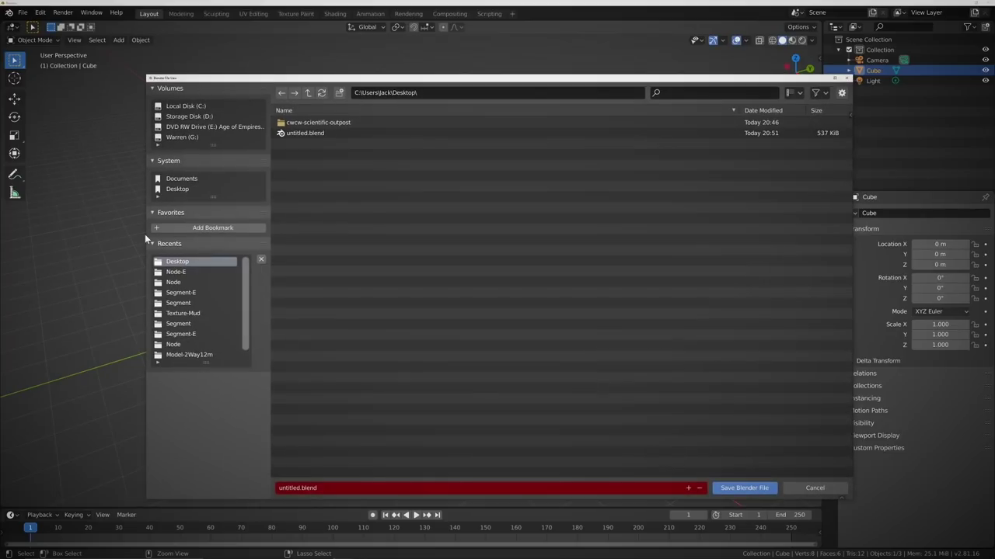
double_click(319, 122)
left_click(334, 487)
type("cw")
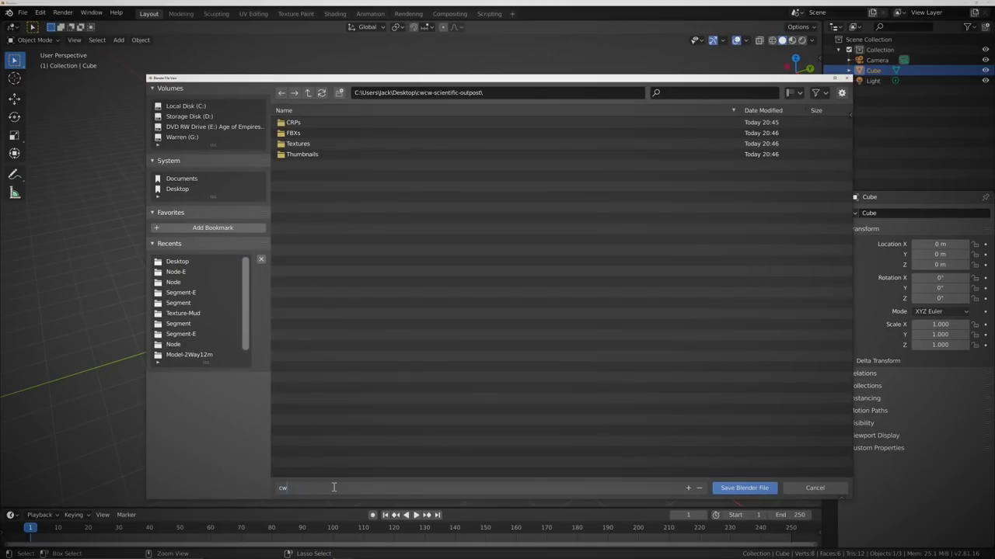
type("cw-scientific-outpost.blend")
key("Return")
left_click(738, 488)
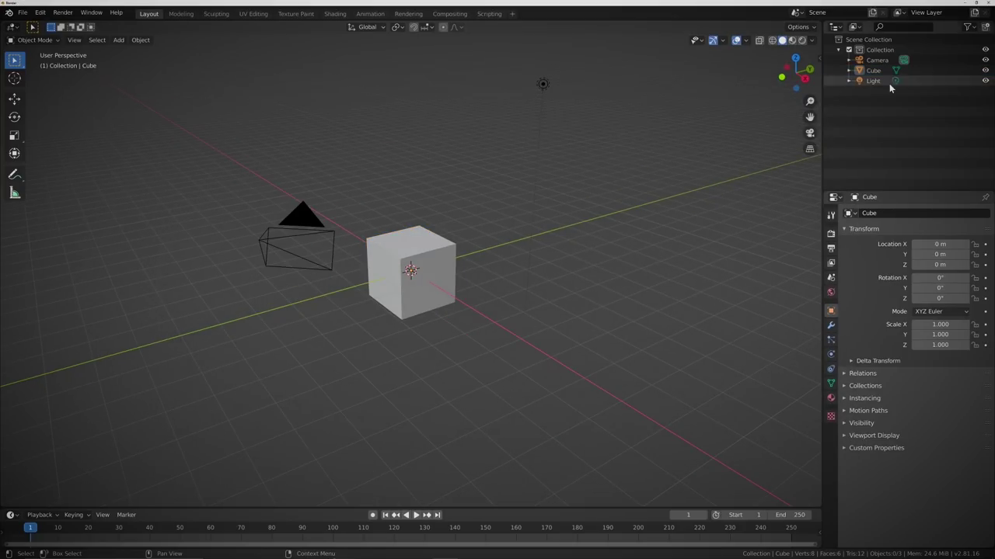
Add two new collections named Main Model and LOD Model in the Outliner
right_click(886, 113)
left_click(875, 116)
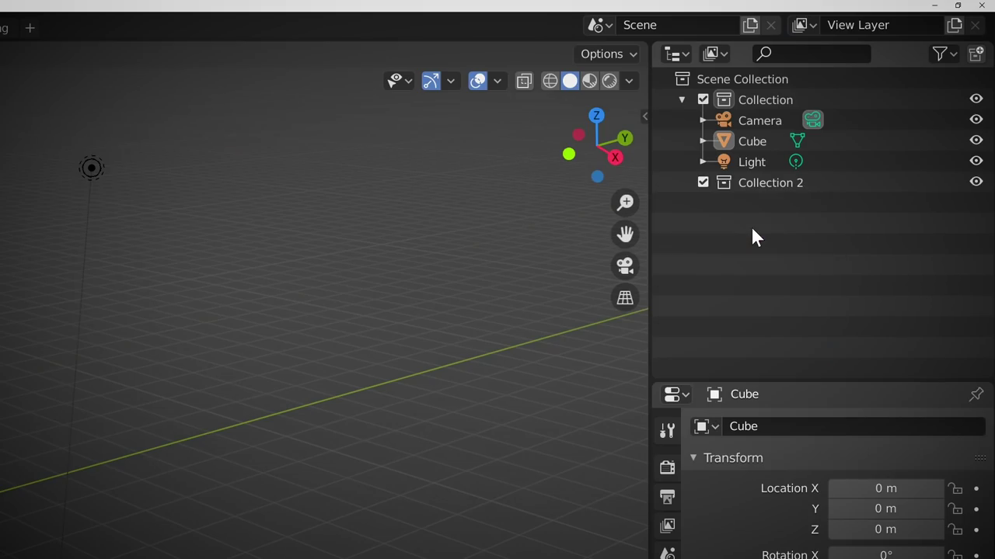
double_click(765, 185)
type("Main")
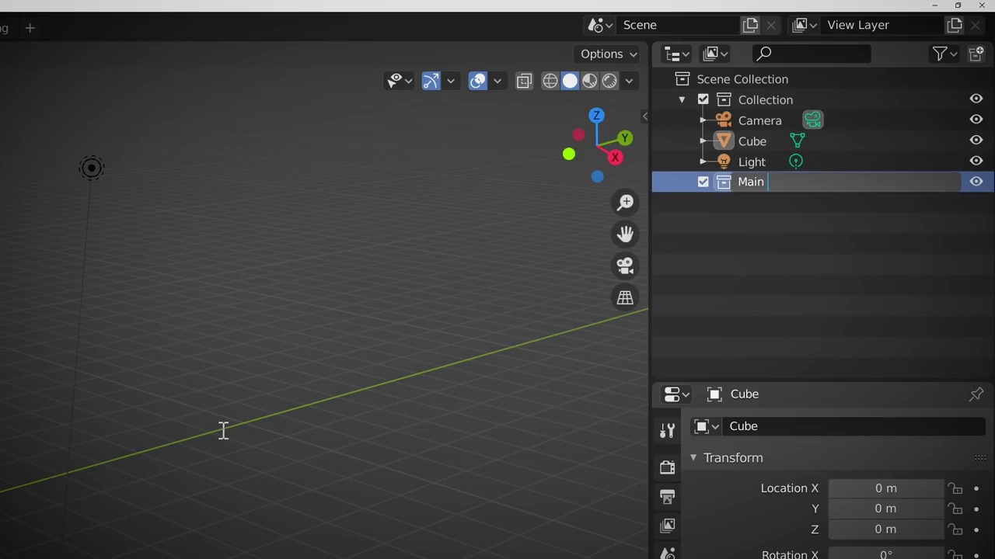
type(" Model")
key("Return")
right_click(835, 247)
left_click(840, 252)
double_click(779, 202)
type("LOD Model")
key("Return")
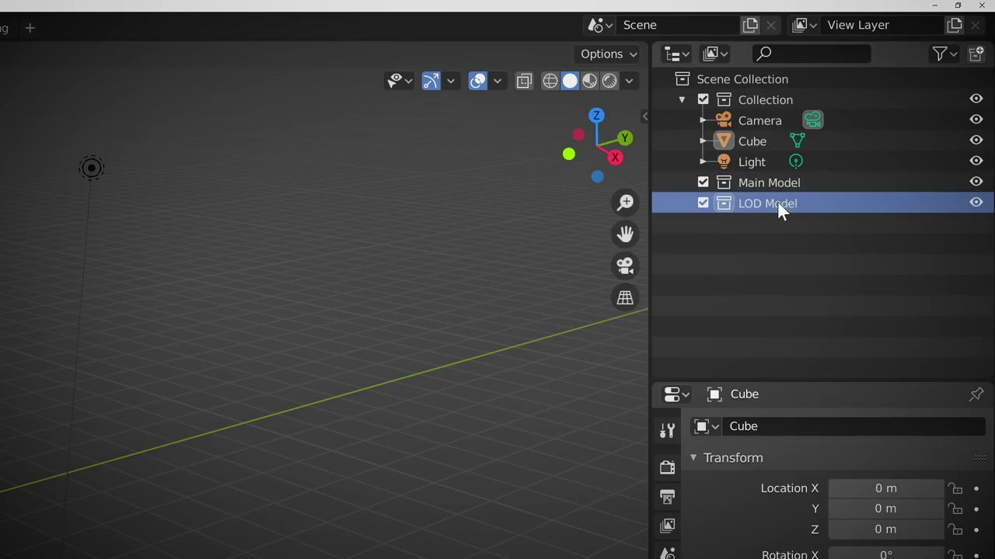
Add two more collections named Pieces and Other
right_click(711, 268)
left_click(711, 268)
double_click(804, 224)
type("Pieces")
right_click(724, 264)
left_click(723, 264)
double_click(777, 246)
type("O")
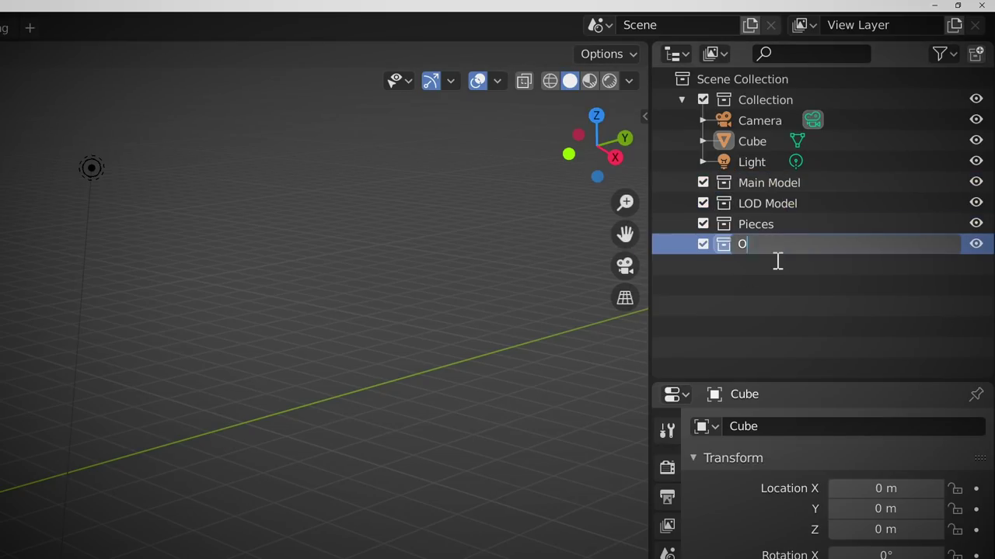
type("ther")
key("Return")
Move the Cube into the Other collection and rename it Scale Reference
left_click(764, 142)
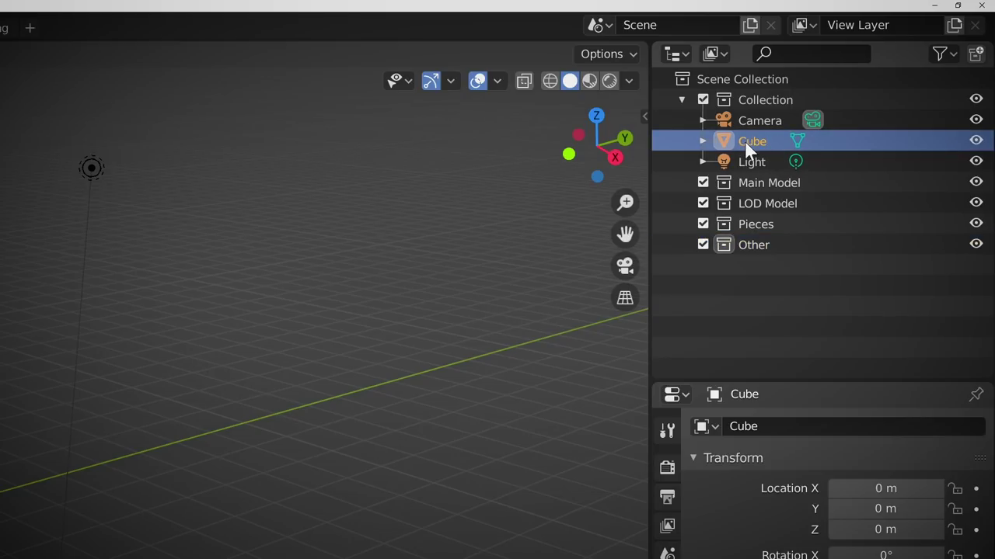
left_click_drag(745, 141, 746, 246)
double_click(756, 243)
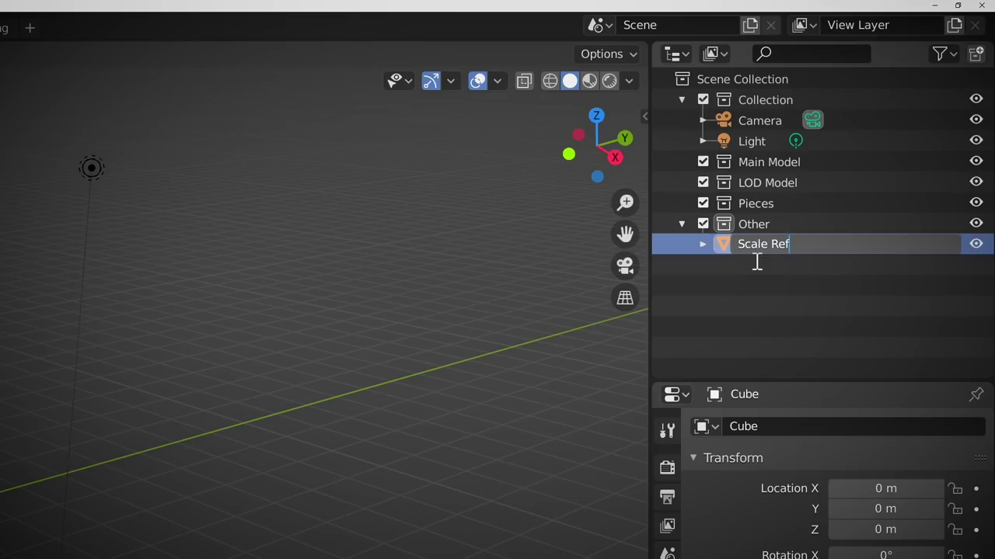
type("Scale Reference")
key("Return")
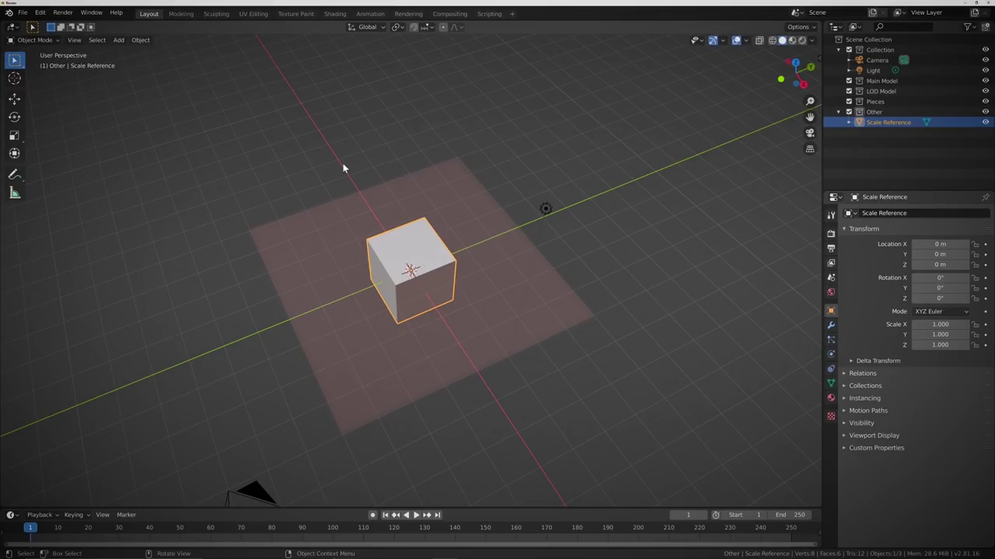
Select the Scale Reference cube, switch it to Edit Mode, and frame it
middle_click_drag(190, 231, 601, 382)
left_click(200, 249)
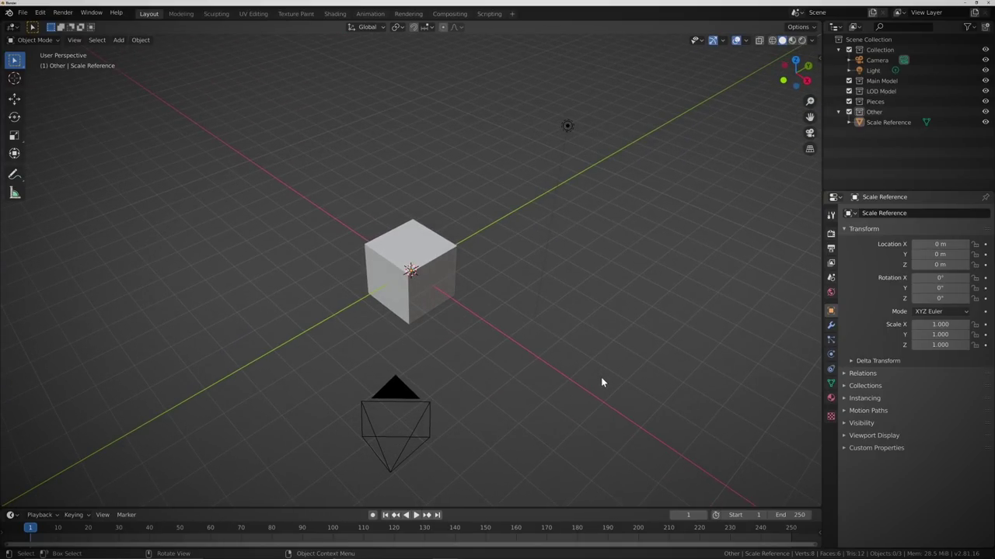
left_click(425, 286)
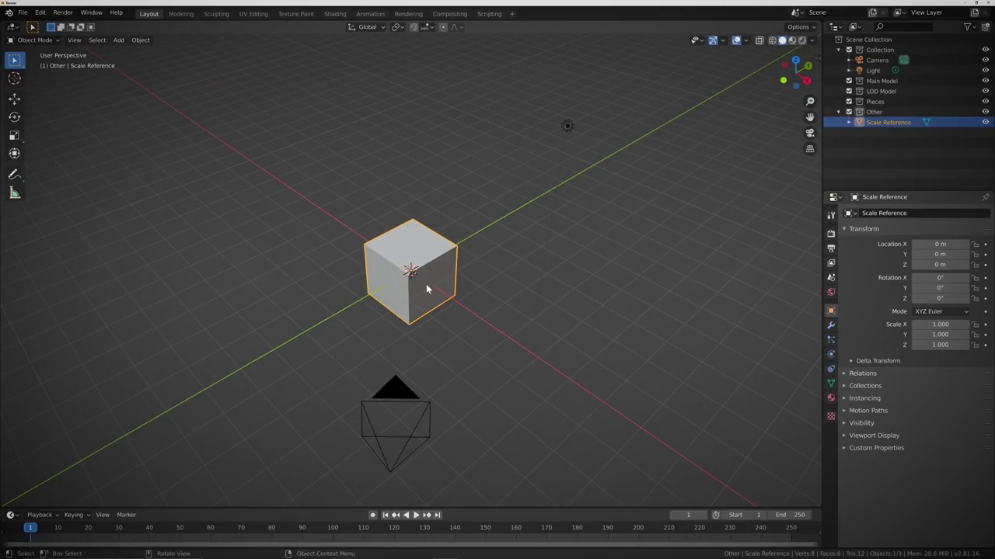
middle_click_drag(540, 273, 475, 444)
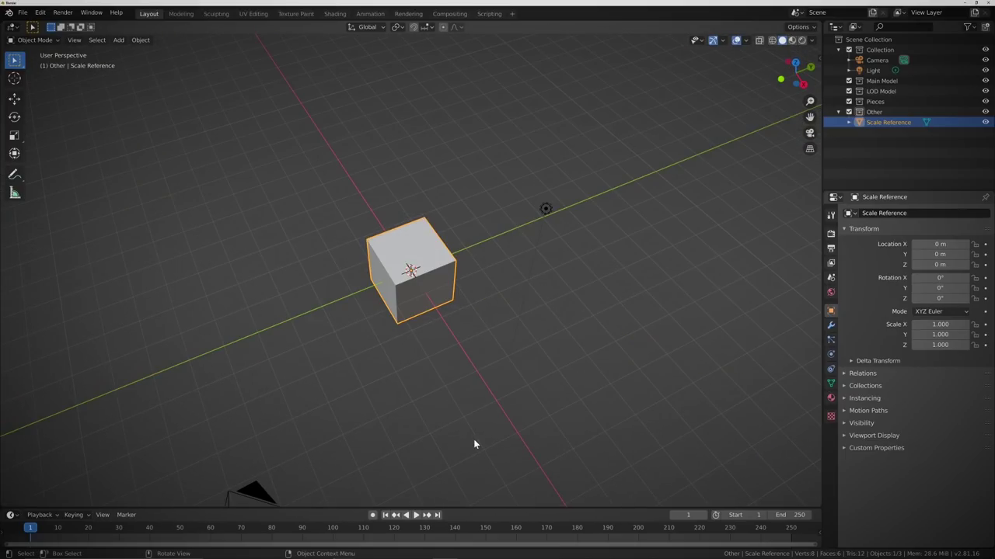
left_click(39, 40)
left_click(32, 64)
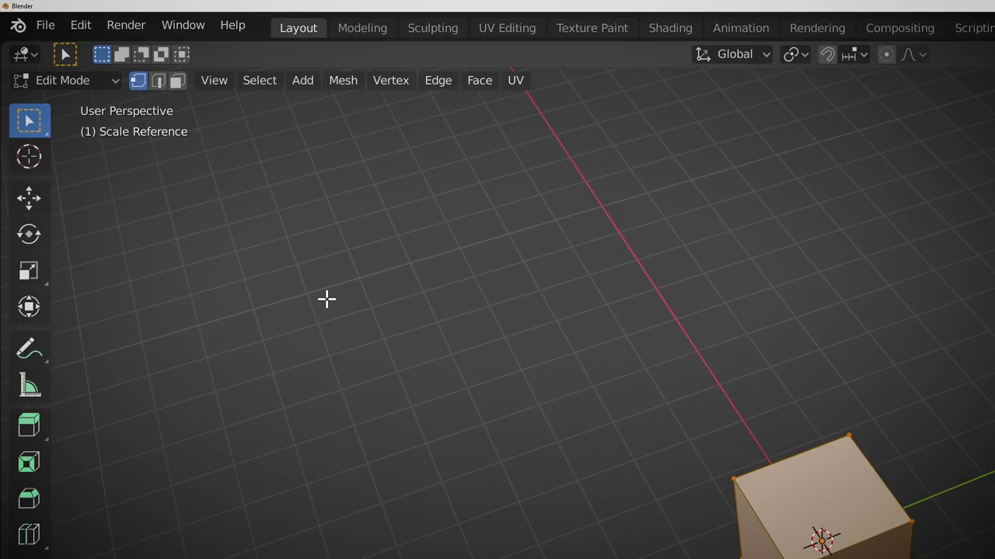
key("KP_Decimal")
Switch to face selection with the cube's left face selected and enable Absolute Grid Snap
left_click(471, 296)
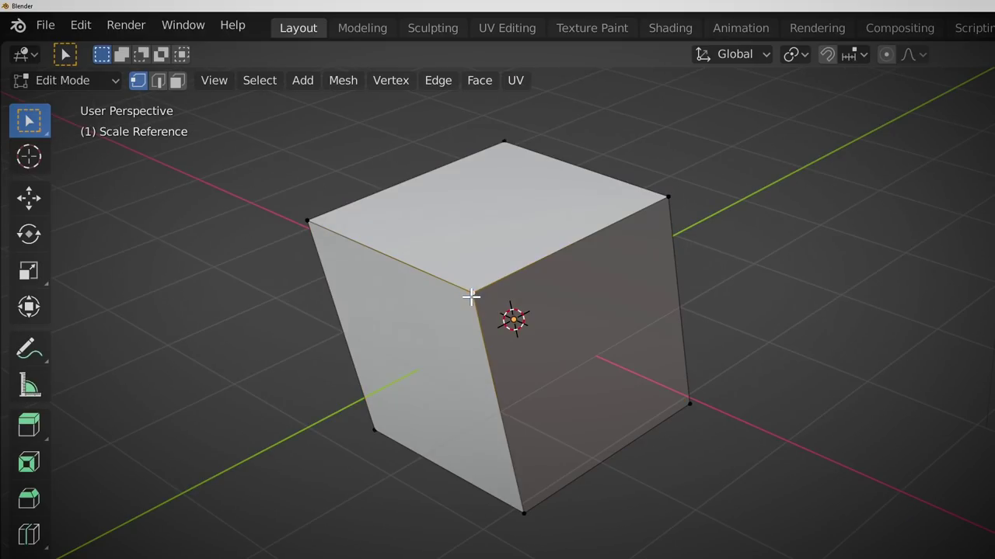
left_click(160, 81)
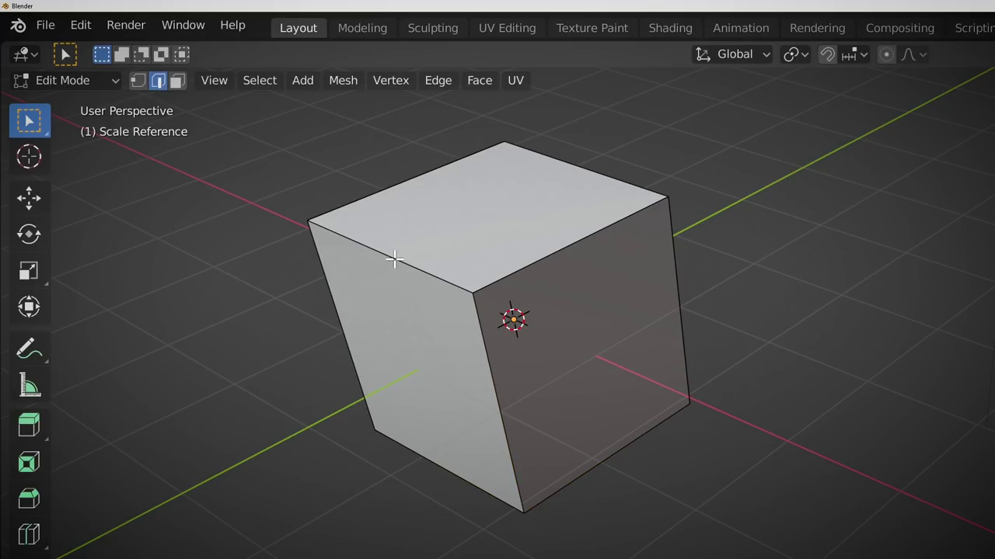
left_click(540, 262)
left_click(581, 167)
left_click(178, 81)
left_click(453, 168)
left_click(428, 315)
left_click(536, 231)
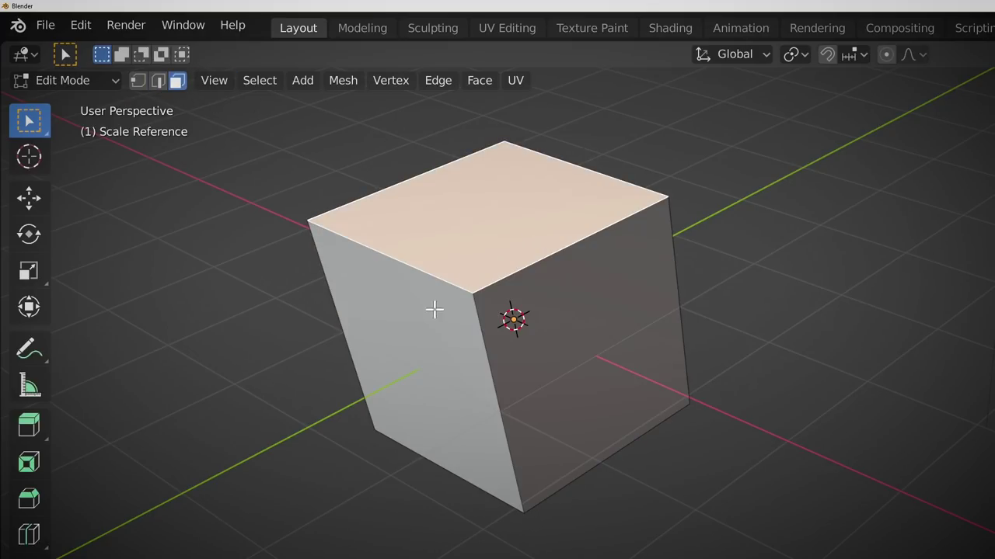
left_click(435, 310)
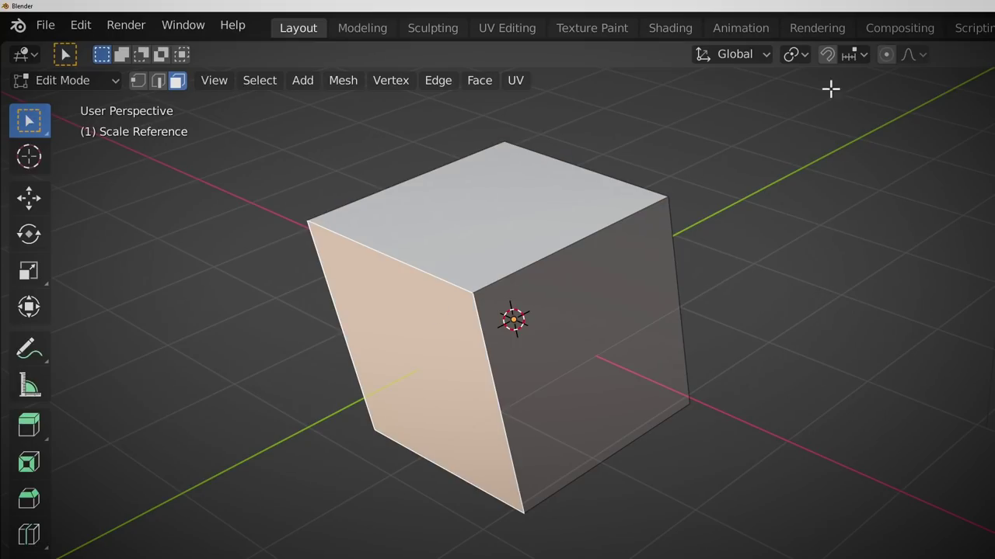
left_click(857, 59)
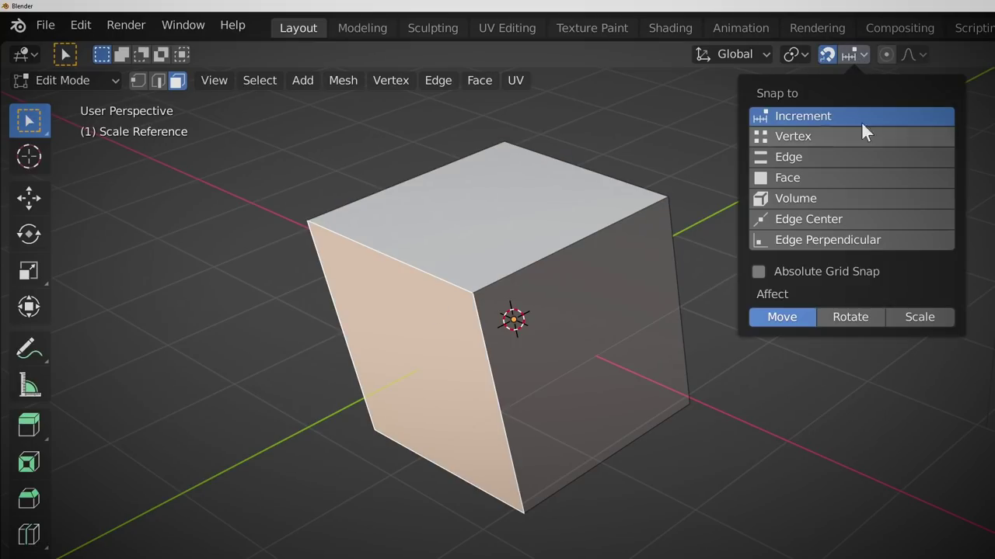
left_click(768, 266)
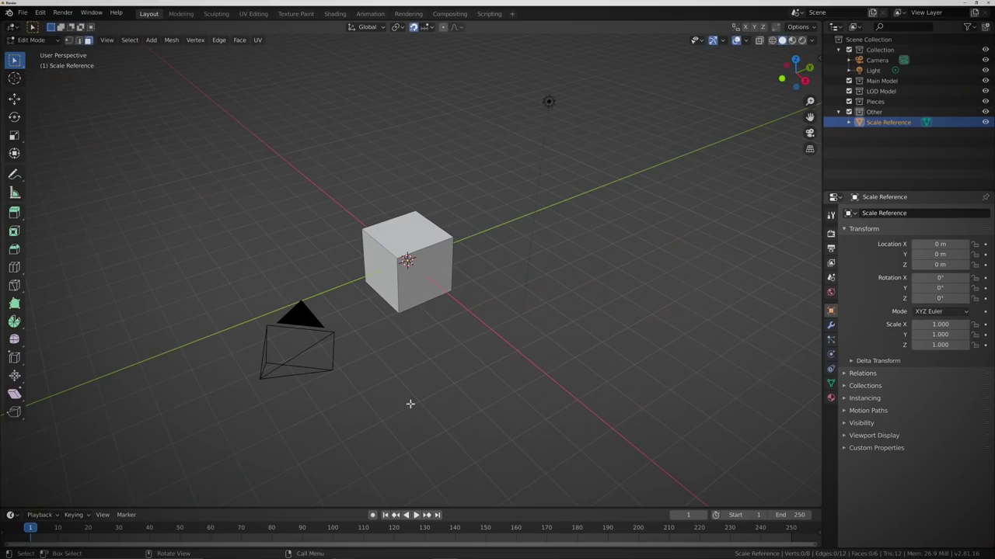
Lift the bottom face 1 m along Z and stretch the box 7 m along Y
middle_click_drag(411, 404, 385, 258)
left_click(408, 289)
key("g")
key("z")
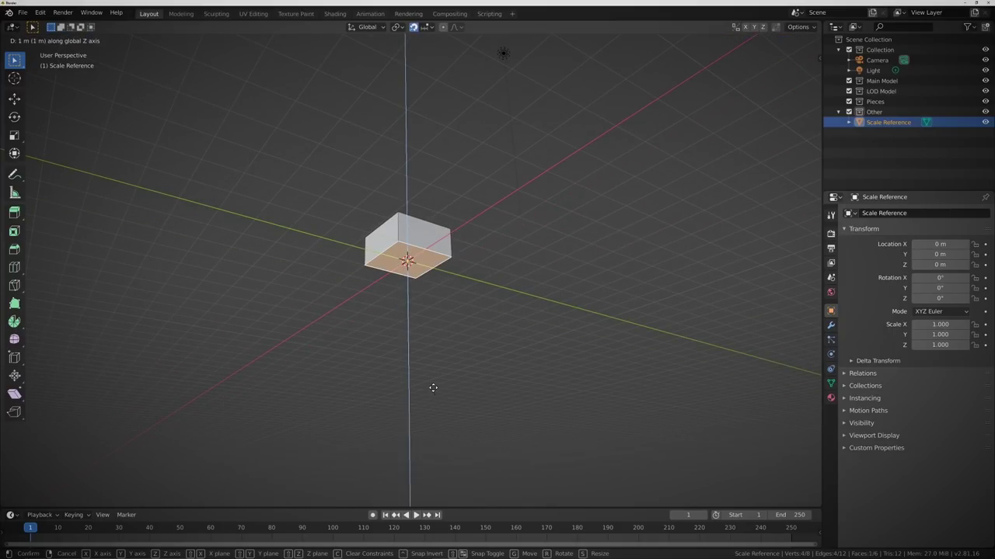
left_click(433, 376)
middle_click_drag(433, 375, 397, 342)
scroll(366, 326, "down", 4)
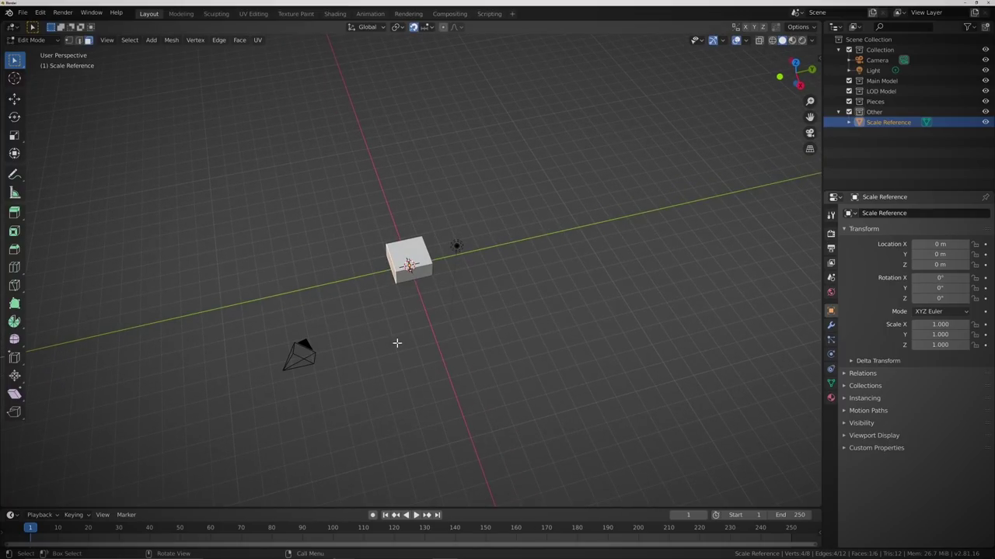
key("g")
key("y")
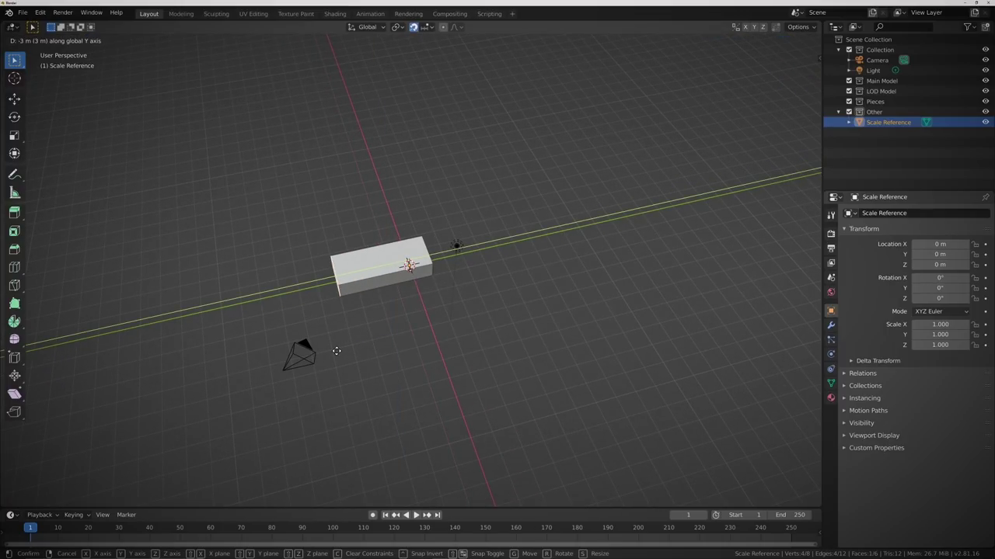
left_click(265, 369)
Extend the box's other end 6 m along Y
middle_click_drag(533, 326, 452, 276)
key("Tab")
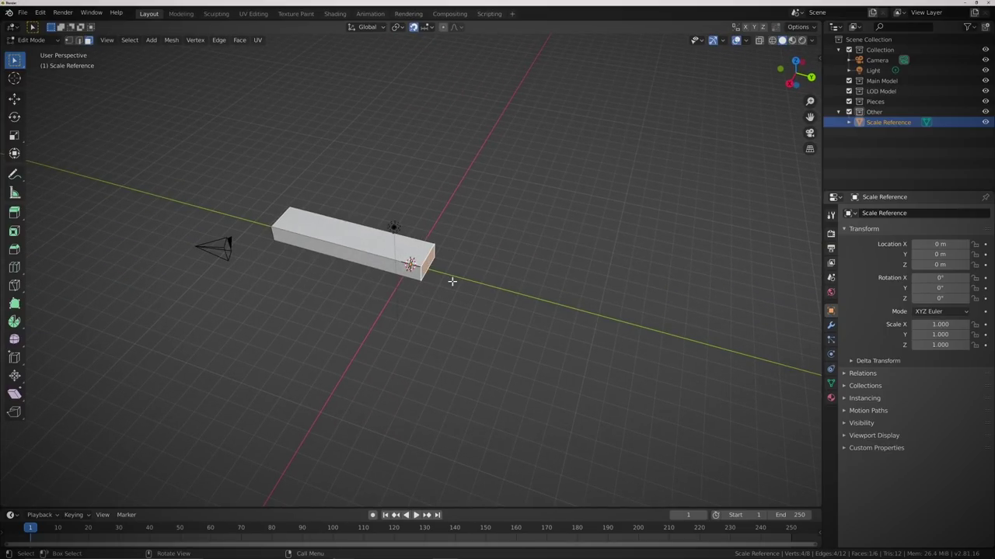
key("g")
key("y")
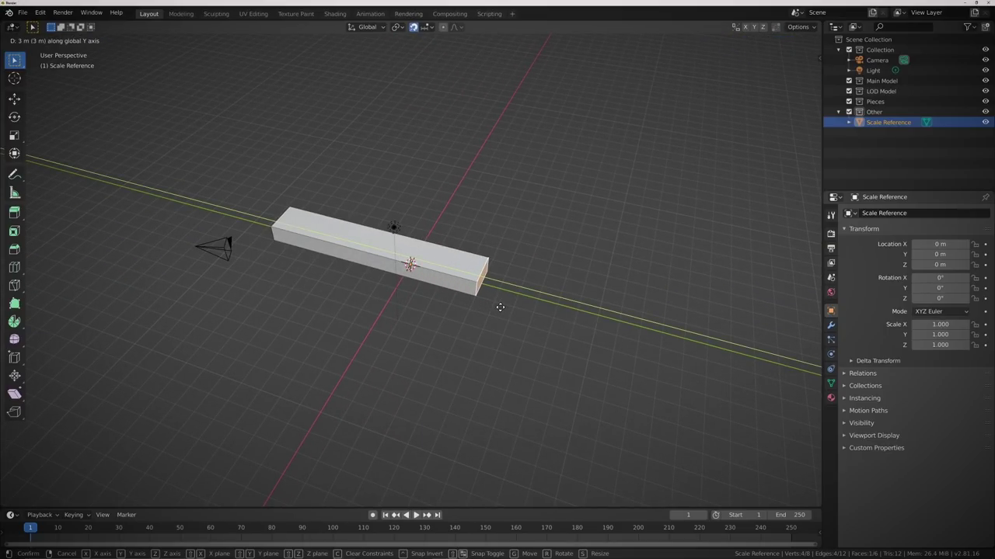
left_click(573, 331)
Widen the box along X by moving both long side faces, the right one 3 m
middle_click_drag(573, 331, 507, 327)
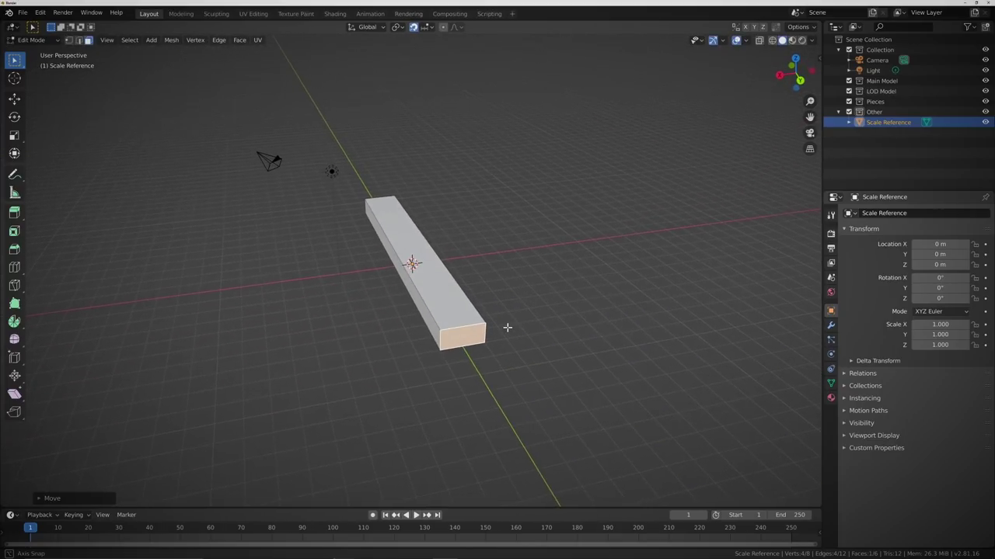
left_click(434, 327)
key("g")
key("x")
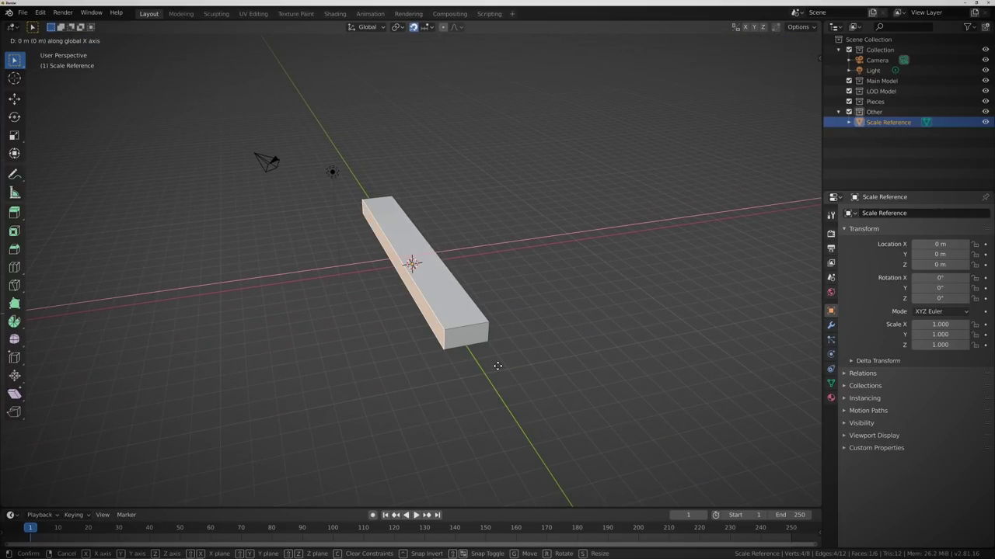
left_click(444, 384)
middle_click_drag(573, 349, 449, 313)
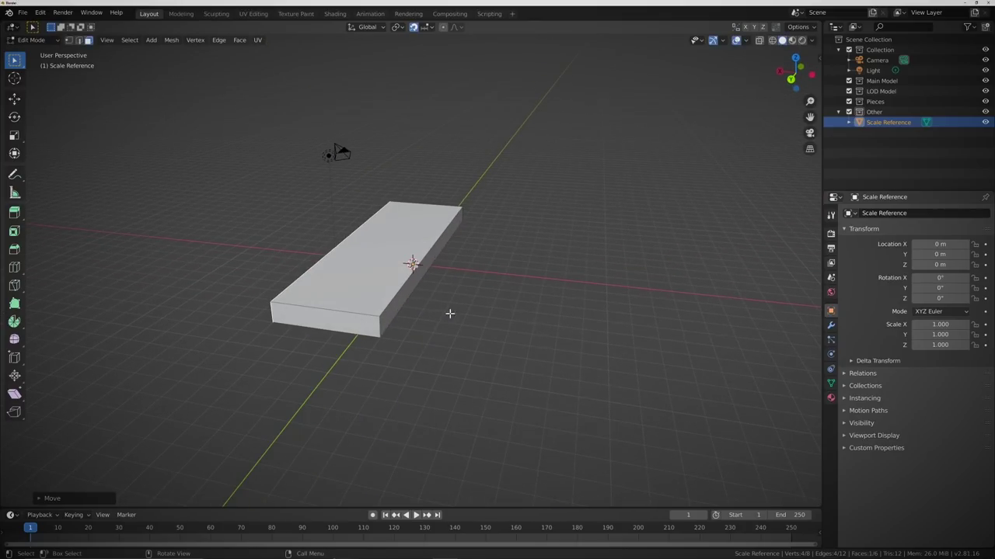
left_click(406, 294)
key("g")
key("x")
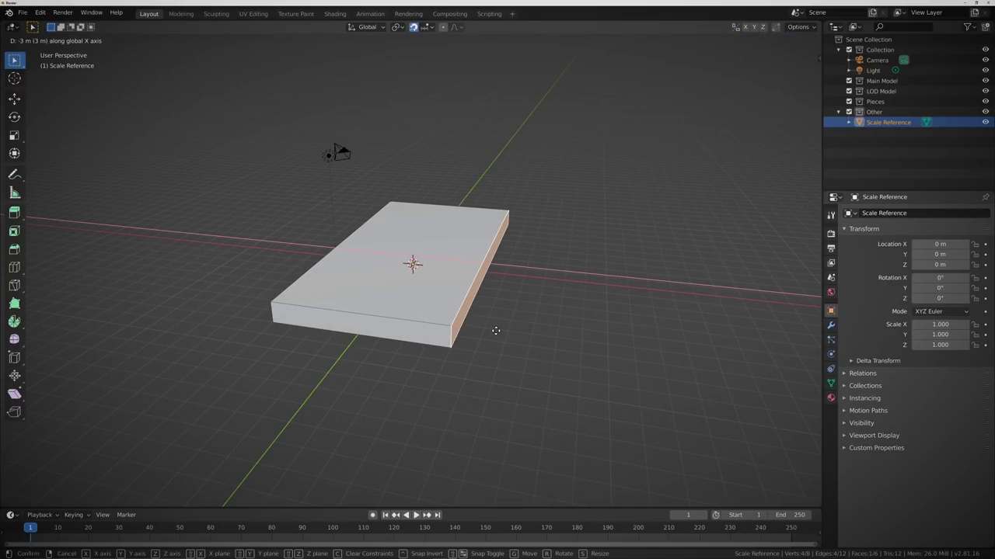
left_click(479, 311)
Select the top face and begin raising it 4 m along Z
left_click(436, 291)
middle_click_drag(435, 291, 459, 328)
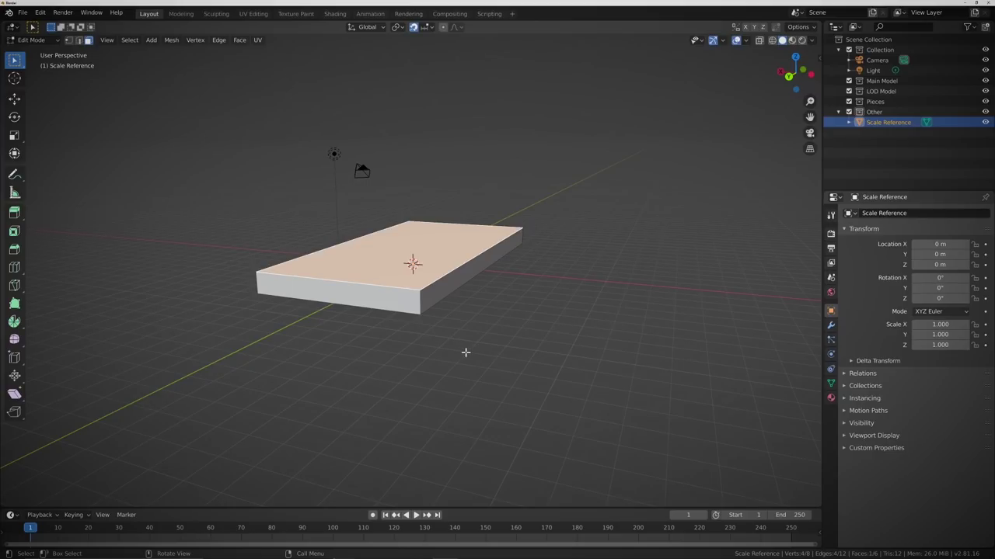
key("g")
key("x")
key("Escape")
key("g")
key("z")
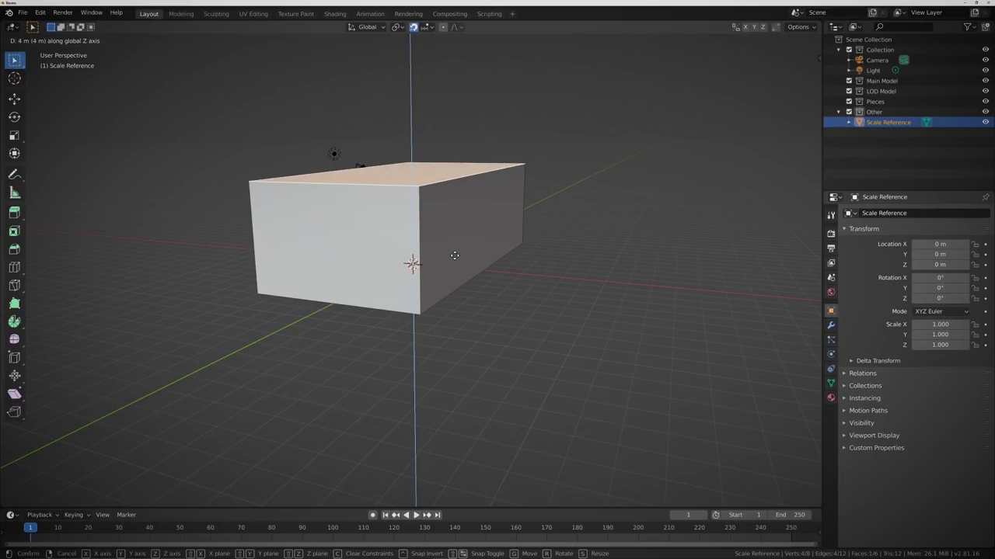
Confirm the 4 m top-face raise, inspect the box, and hide Scale Reference in the Outliner
left_click(455, 255)
middle_click_drag(381, 316, 412, 360)
scroll(432, 369, "down", 3)
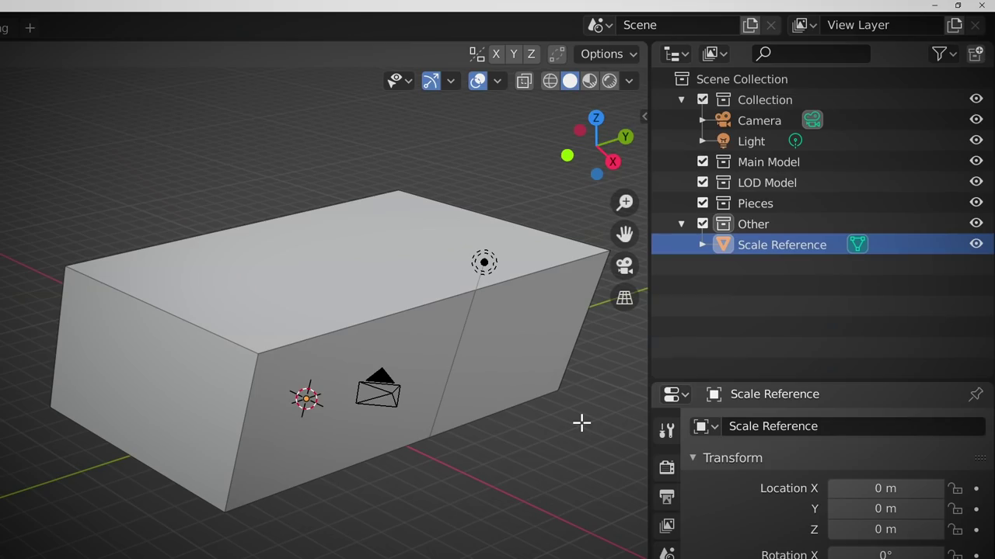
left_click(976, 244)
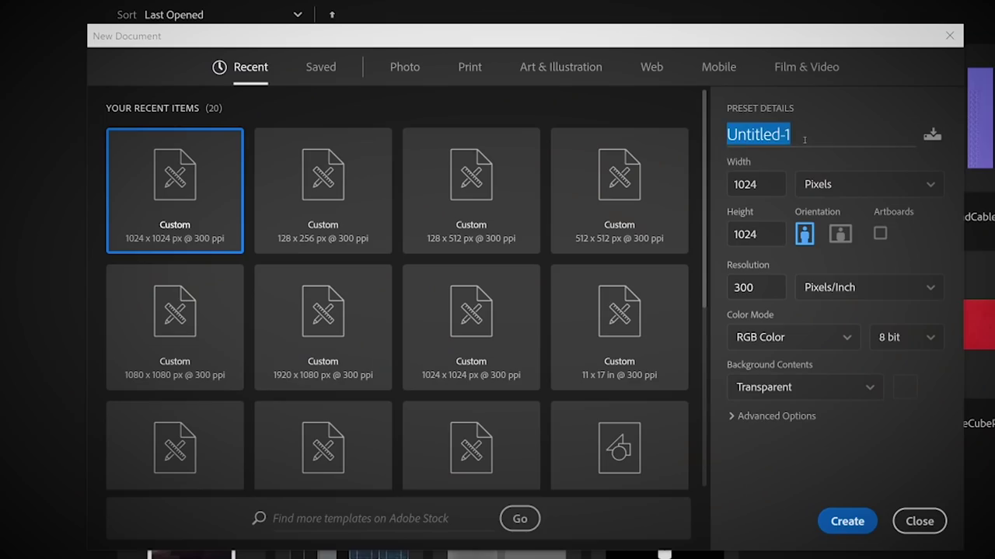
Name the new document cwcw-scientific-outpost, set it to 1024 × 1024 px, and create it
type("cwcw-scie")
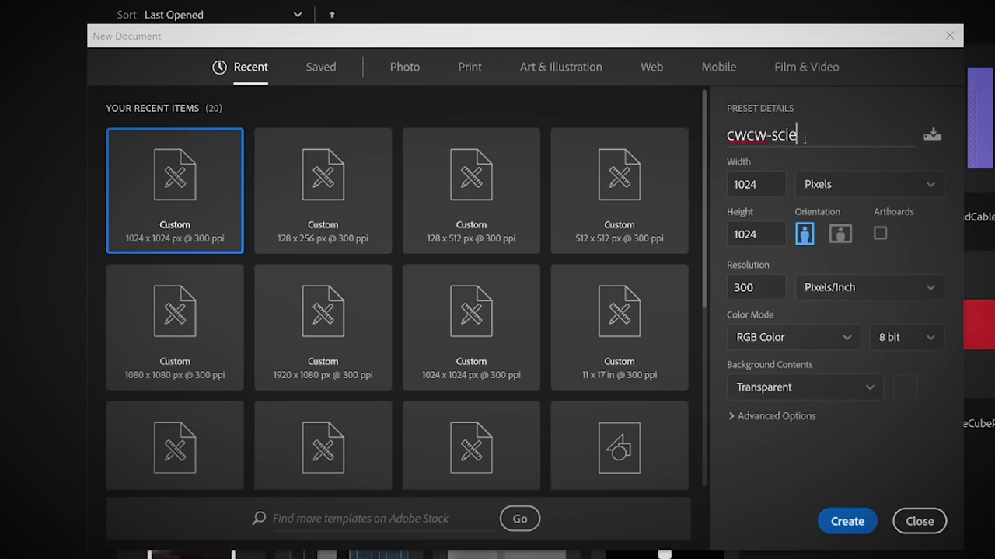
type("ntific-ou")
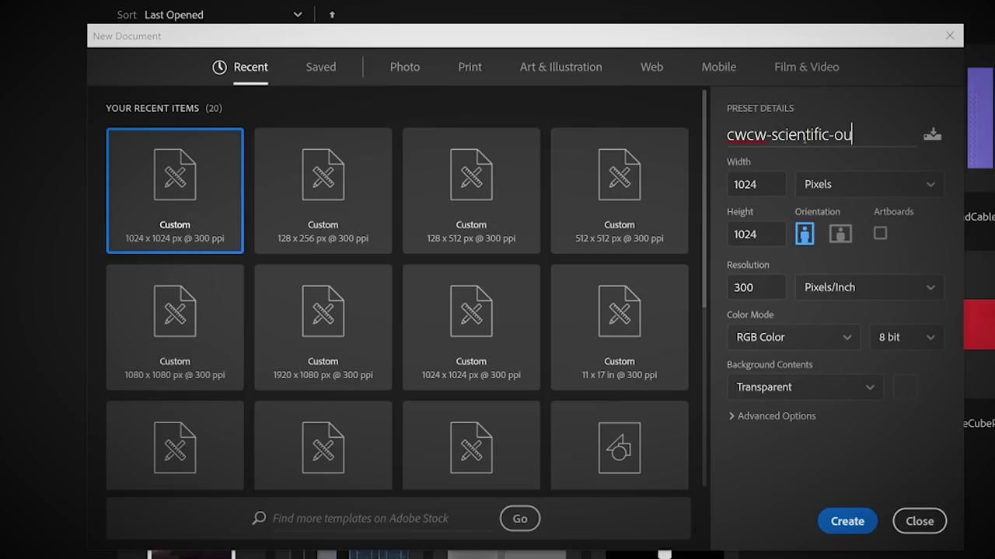
type("tpost")
key("Tab")
type("1024")
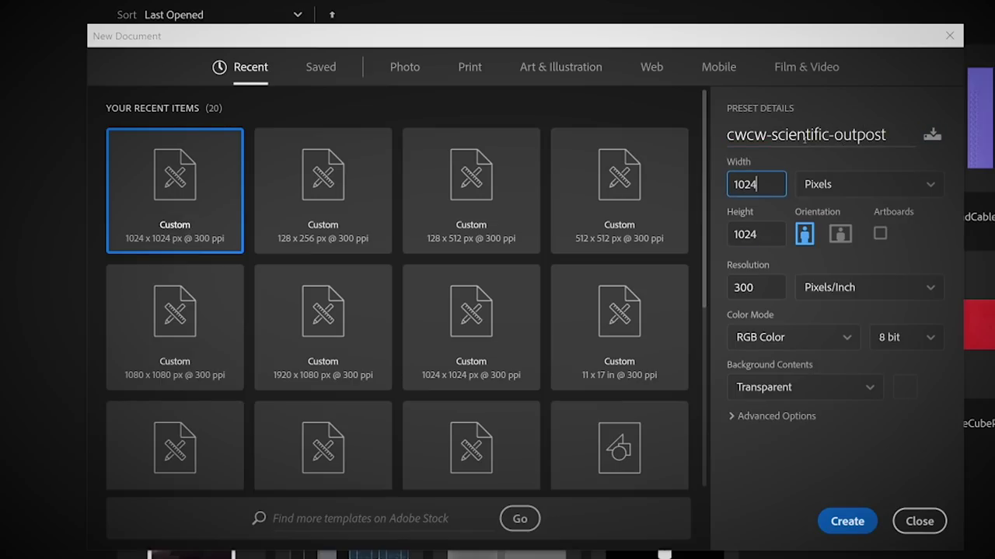
key("Tab")
type("1024")
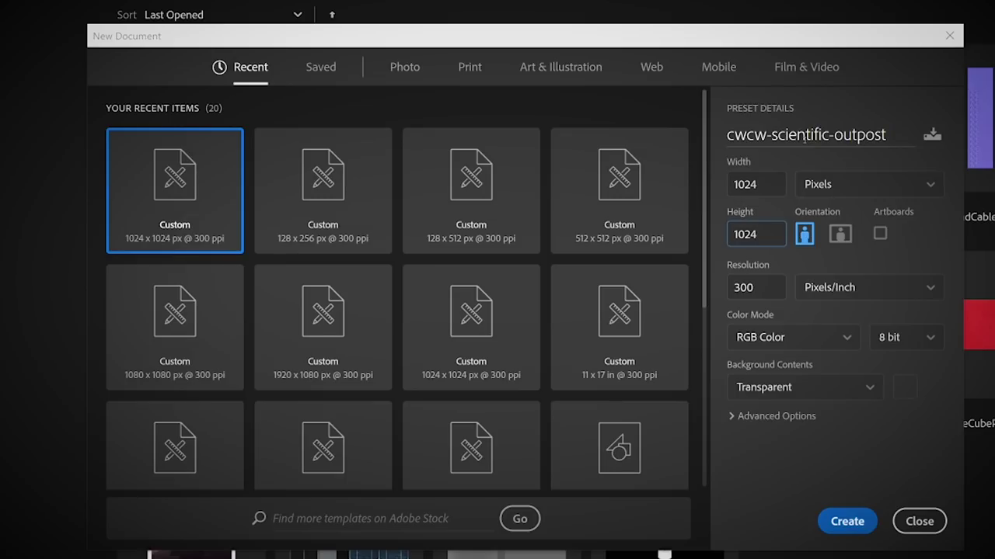
key("shift+Tab")
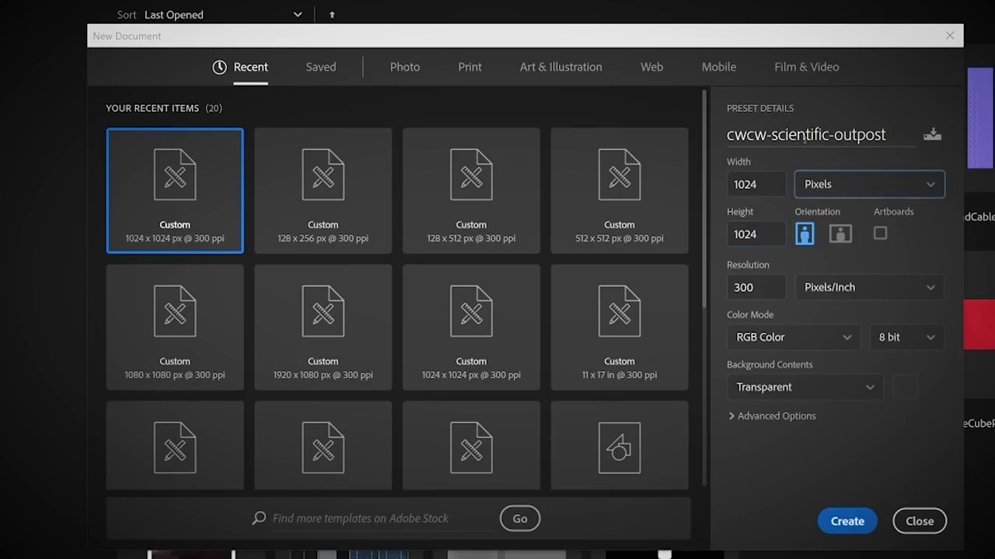
left_click(847, 521)
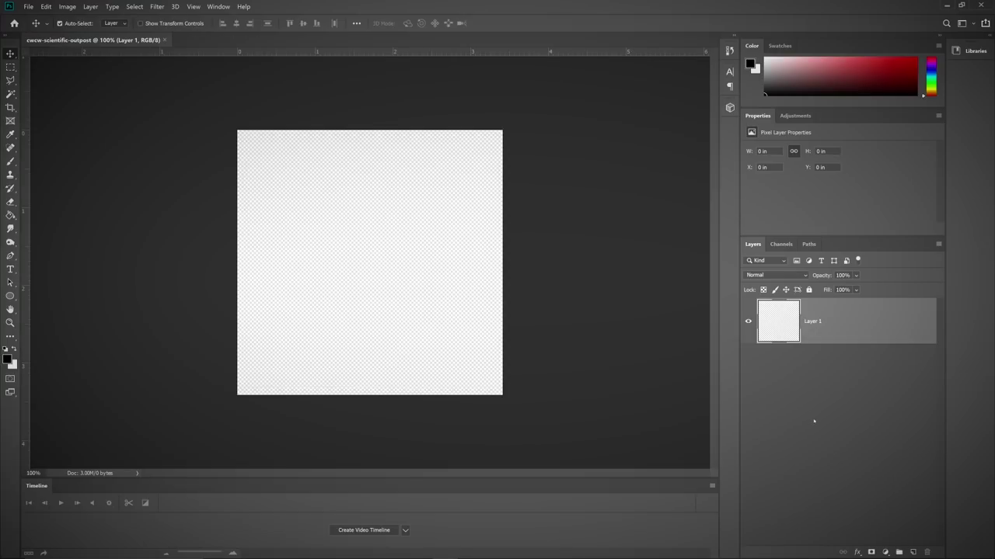
Set Layer 1 opacity to 20% and add new empty layer groups
key("2")
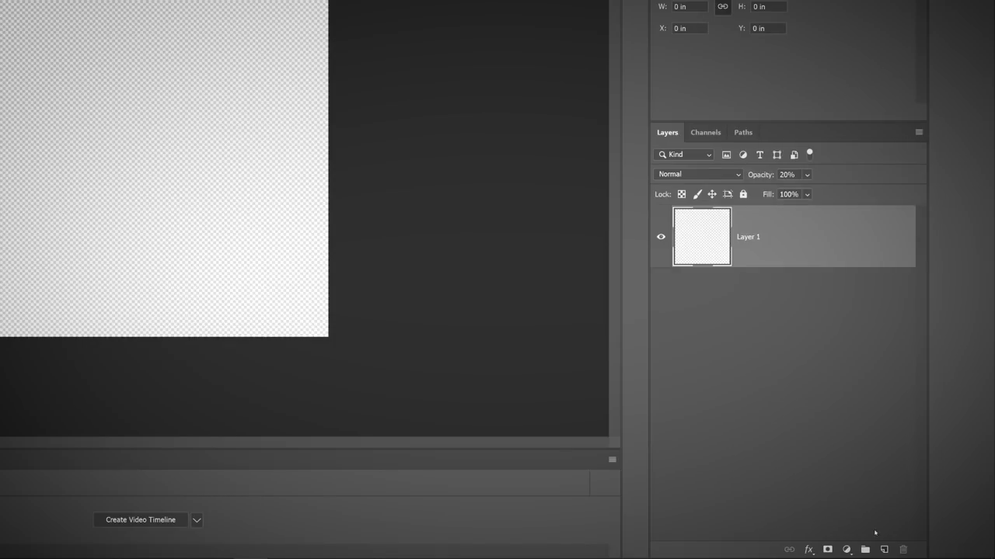
left_click(865, 550)
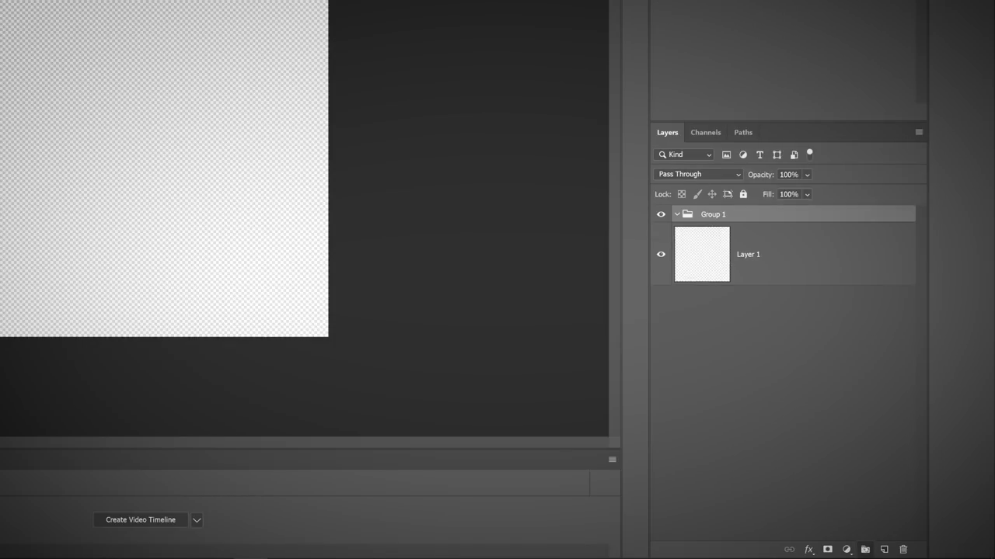
left_click(865, 549)
left_click(865, 549)
left_click(865, 549)
left_click(865, 549)
left_click(865, 549)
Rename the top three groups Diffuse, Specular and Normal
double_click(712, 215)
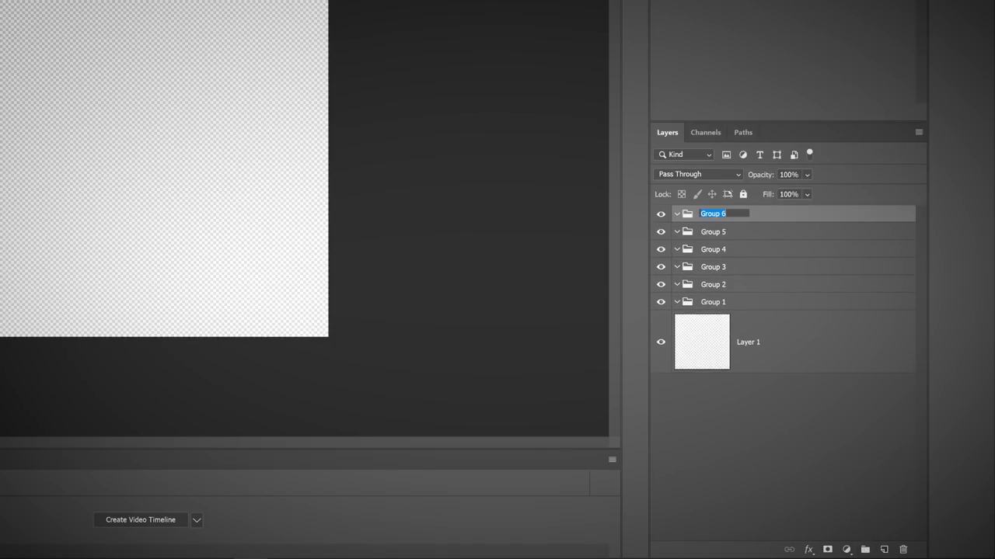
type("Doi")
key("BackSpace")
type("iffuse")
key("Return")
double_click(714, 233)
type("Specular")
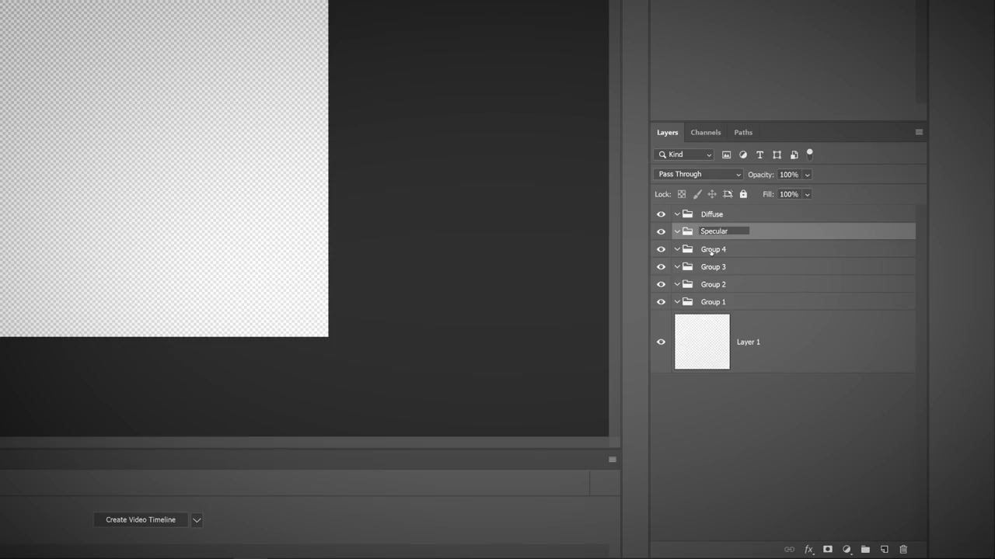
key("Return")
double_click(711, 250)
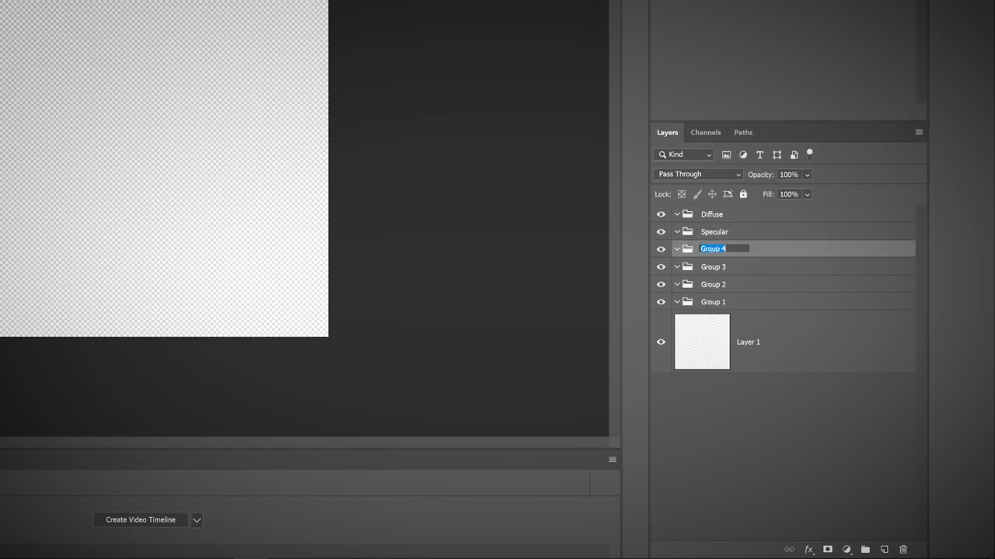
type("Normal")
key("Return")
Rename the remaining groups Alpha, Illumination and Color
double_click(714, 267)
type("Alpha")
key("Return")
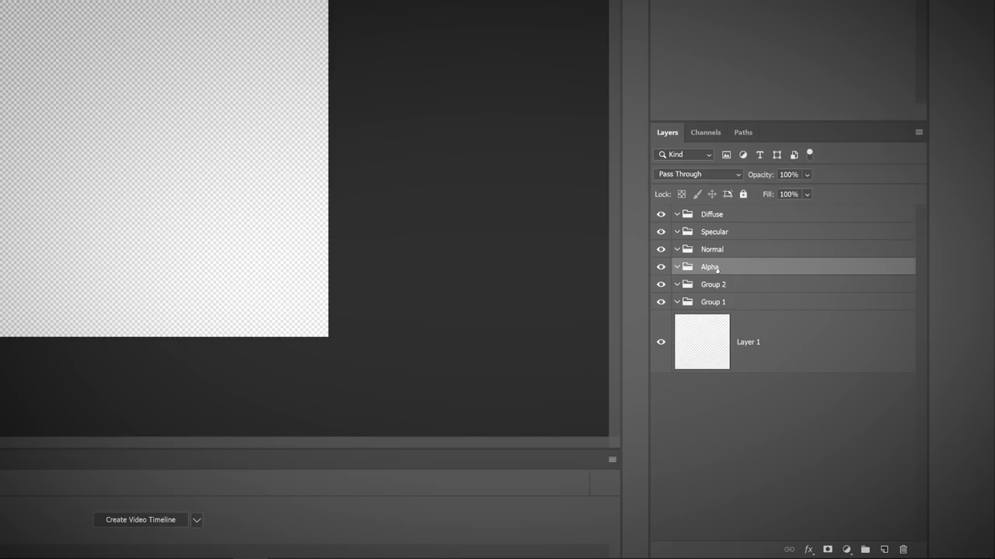
double_click(703, 284)
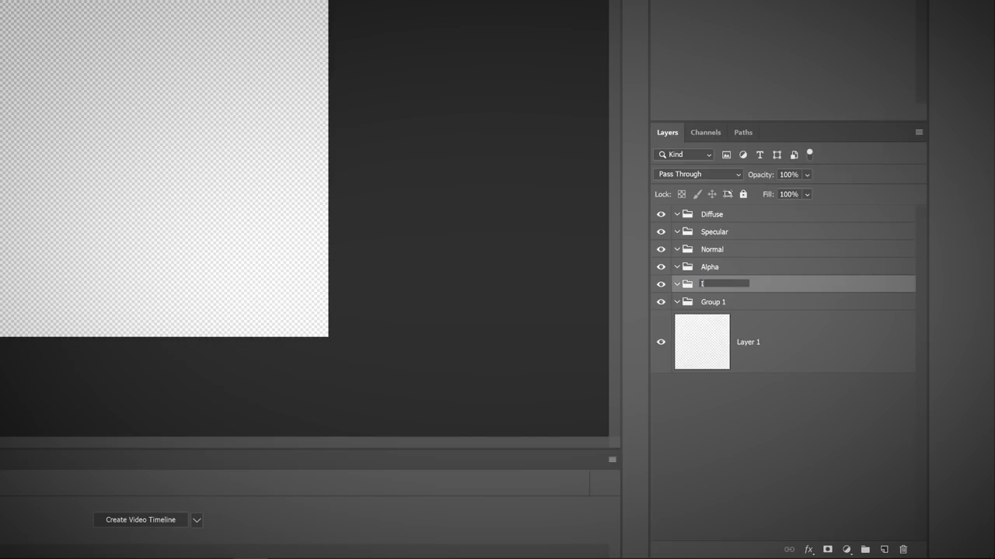
type("Illumination")
key("Return")
double_click(712, 303)
type("Color")
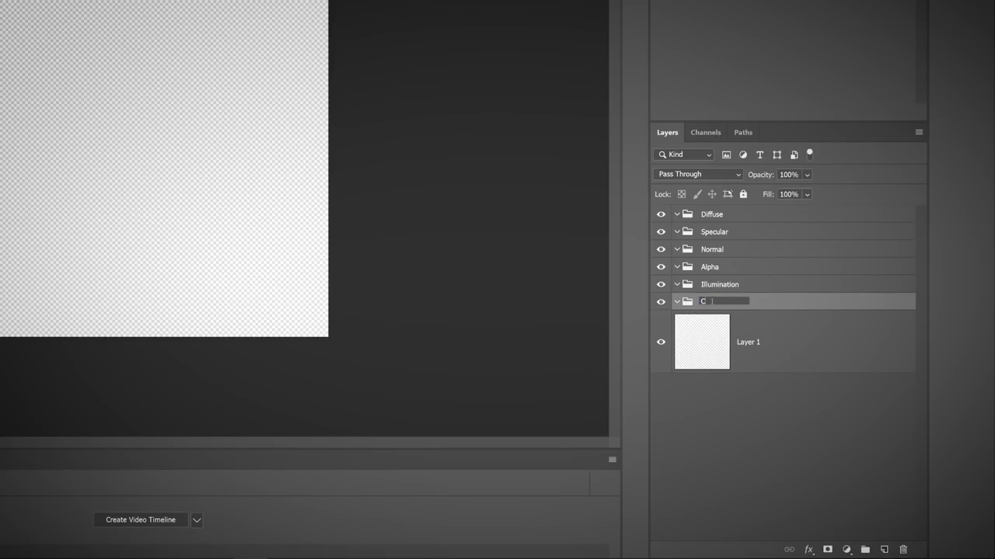
key("Return")
Place the UV Texture.png grid image onto the canvas as a new top layer
left_click(765, 434)
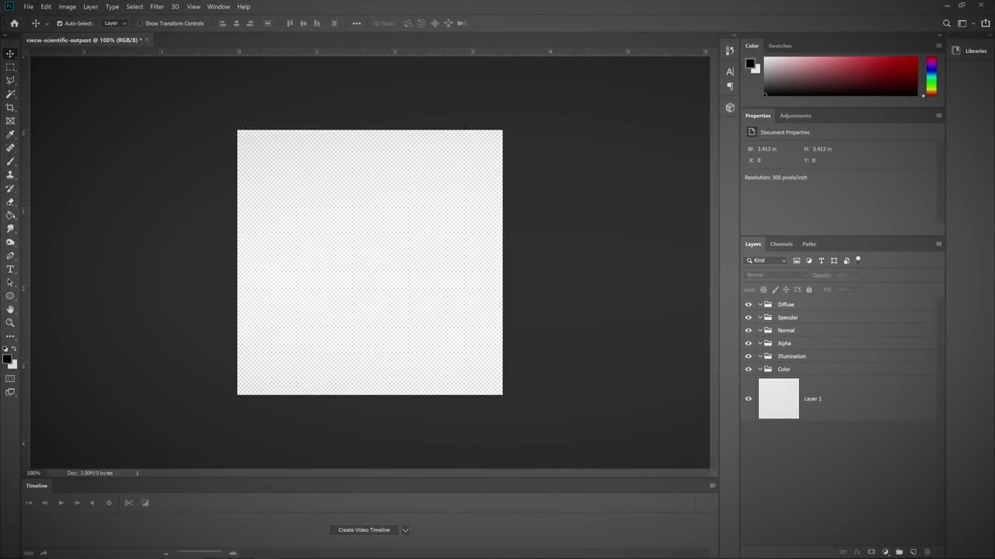
left_click_drag(127, 220, 100, 412)
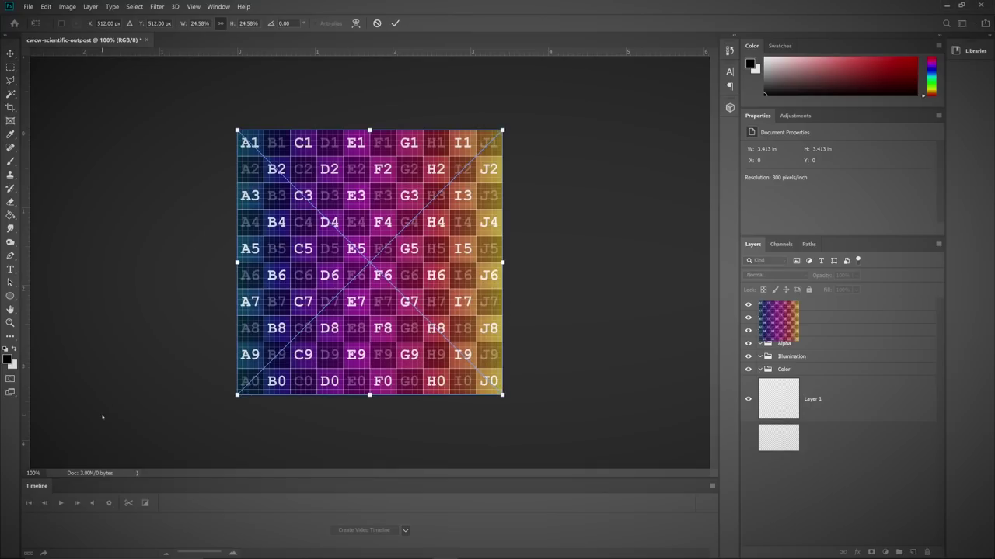
key("Return")
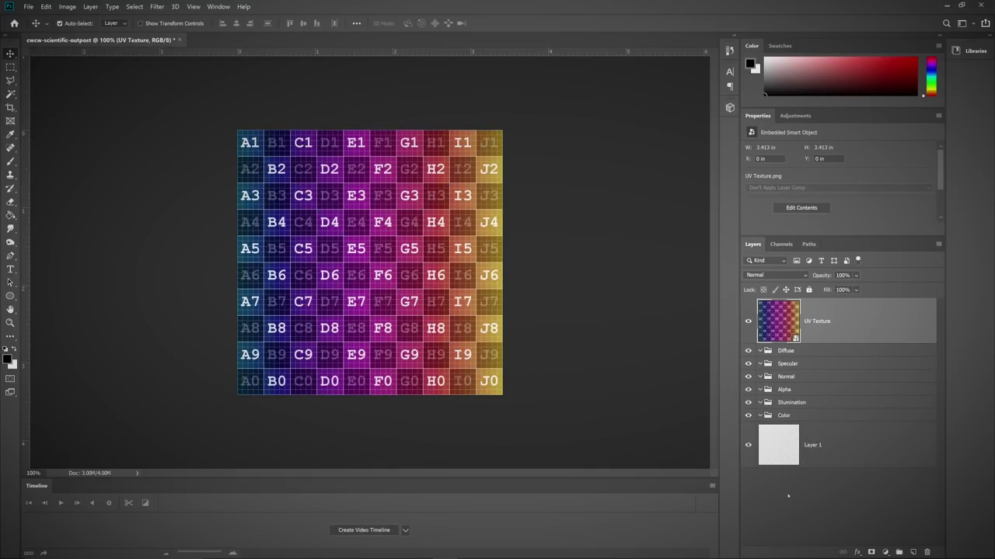
Delete the empty Layer 1 from the layer stack
left_click(801, 448)
left_click(926, 552)
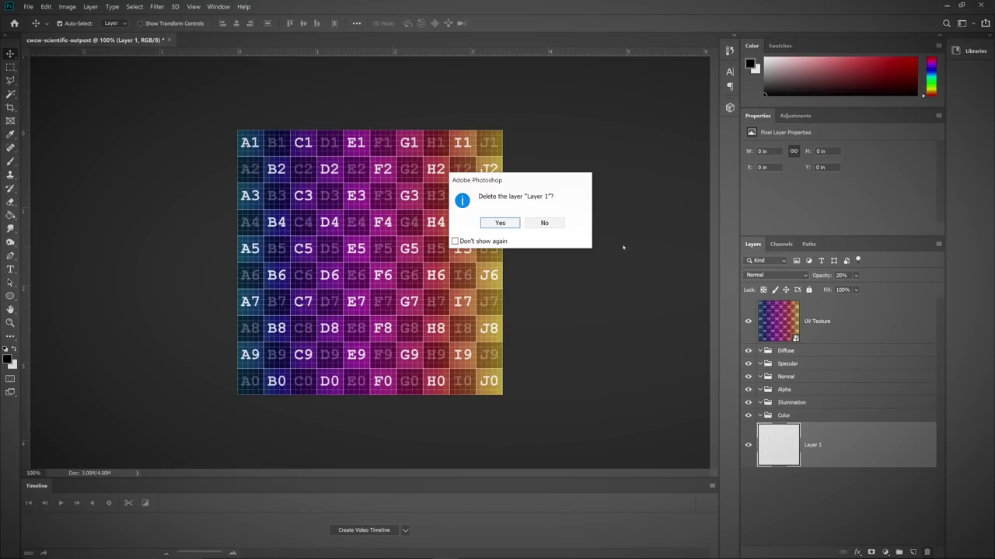
left_click(501, 223)
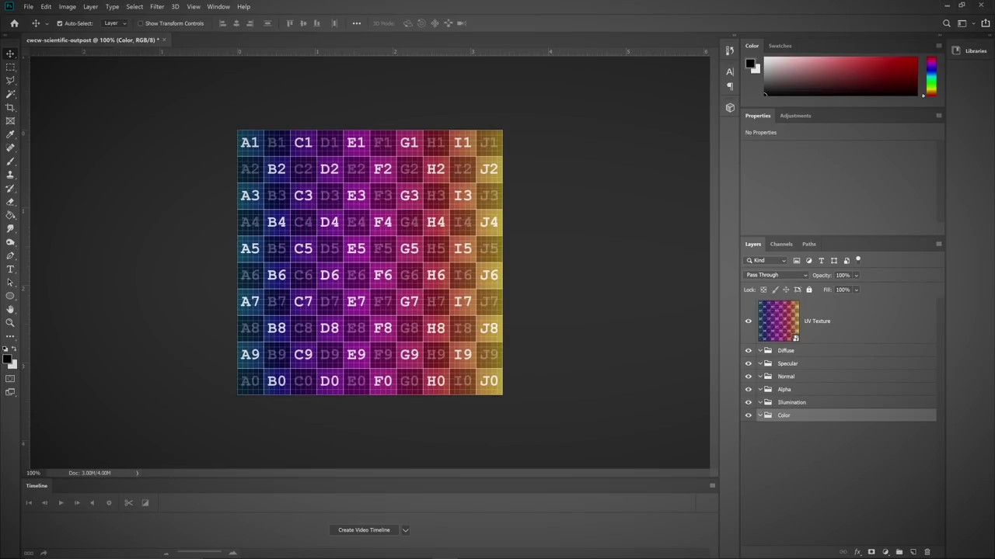